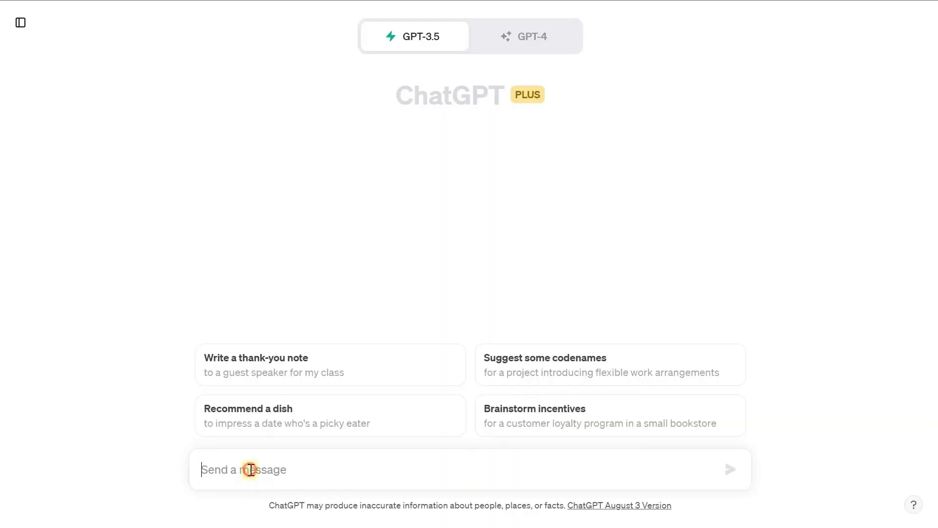
Step: Paste the prompt requesting fact sets, with its Topic, Part 1 and Part 2 examples, into the ChatGPT message box
{"action": "key", "text": "ctrl+v"}
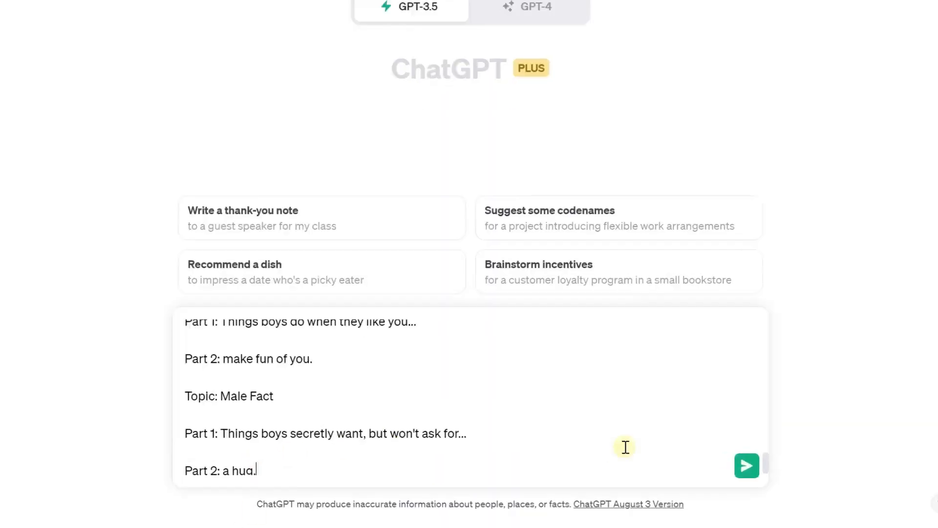
{"action": "scroll", "coordinate": [601, 452], "scroll_direction": "up", "scroll_amount": 10}
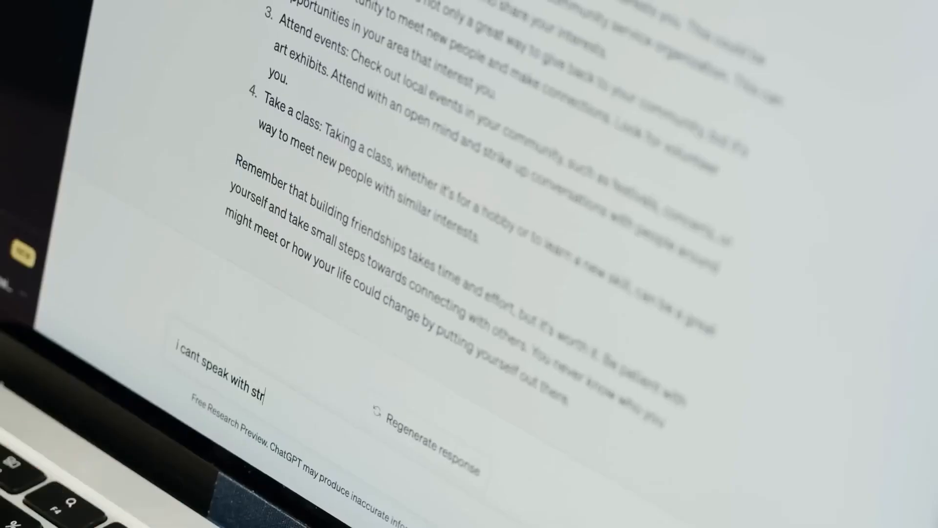
{"action": "type", "text": "ers"}
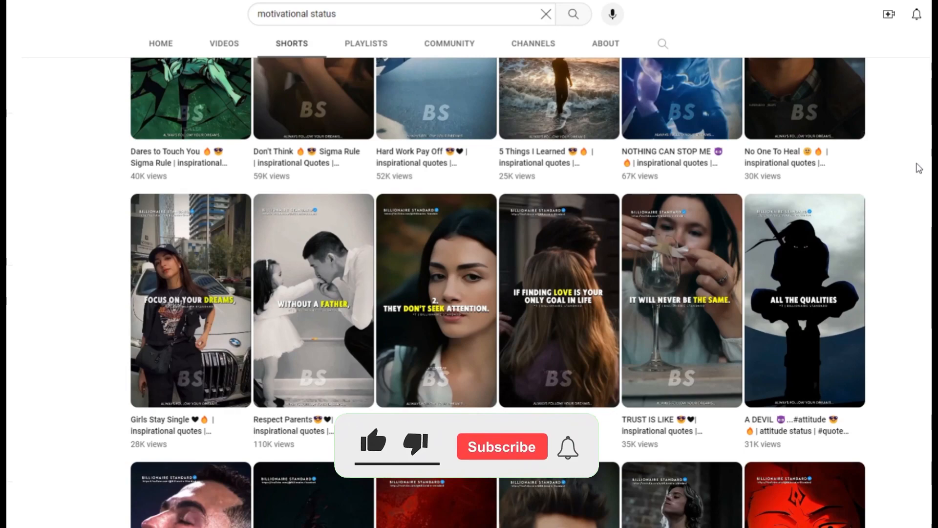
{"action": "scroll", "coordinate": [917, 167], "scroll_direction": "down", "scroll_amount": 10}
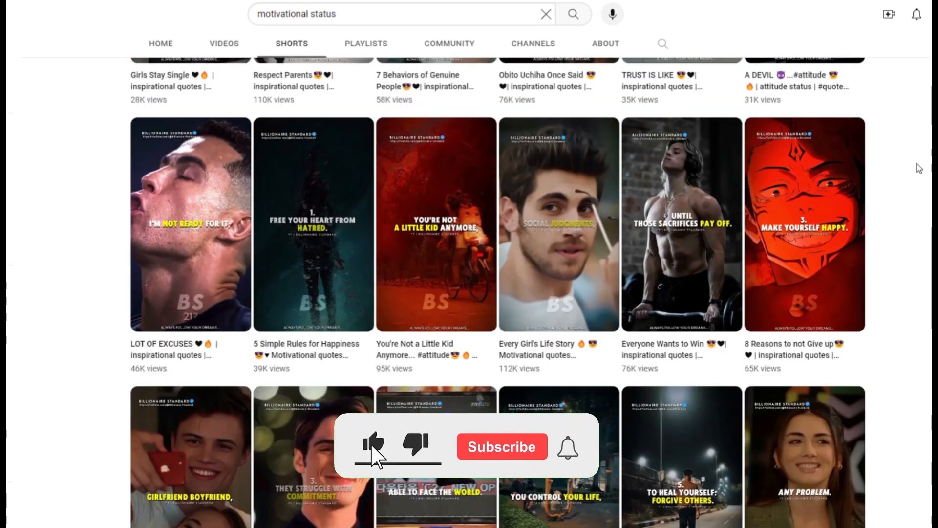
{"action": "scroll", "coordinate": [918, 168], "scroll_direction": "down", "scroll_amount": 13}
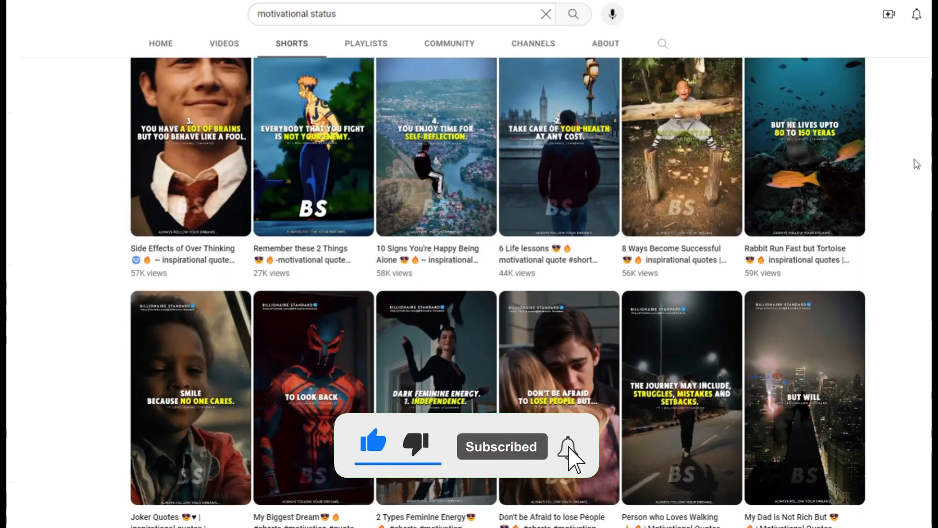
{"action": "scroll", "coordinate": [916, 164], "scroll_direction": "down", "scroll_amount": 15}
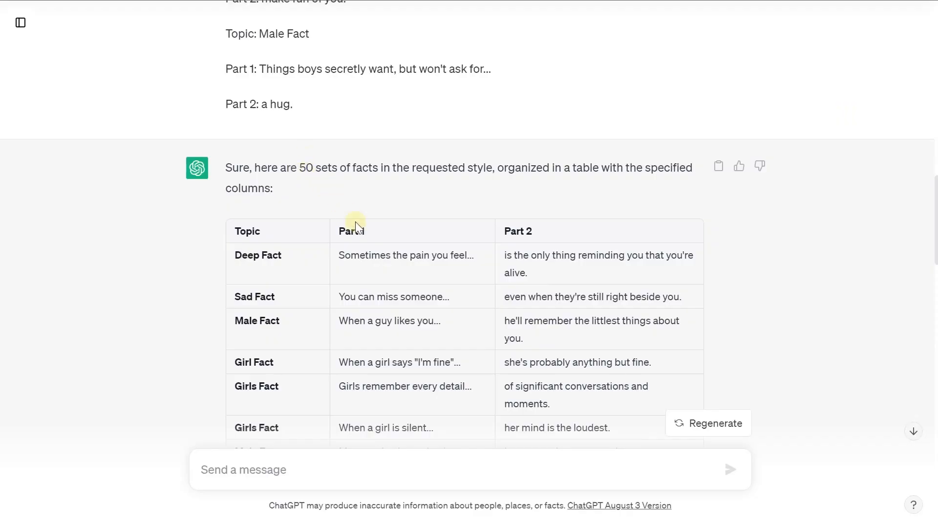
{"action": "scroll", "coordinate": [410, 253], "scroll_direction": "down", "scroll_amount": 20}
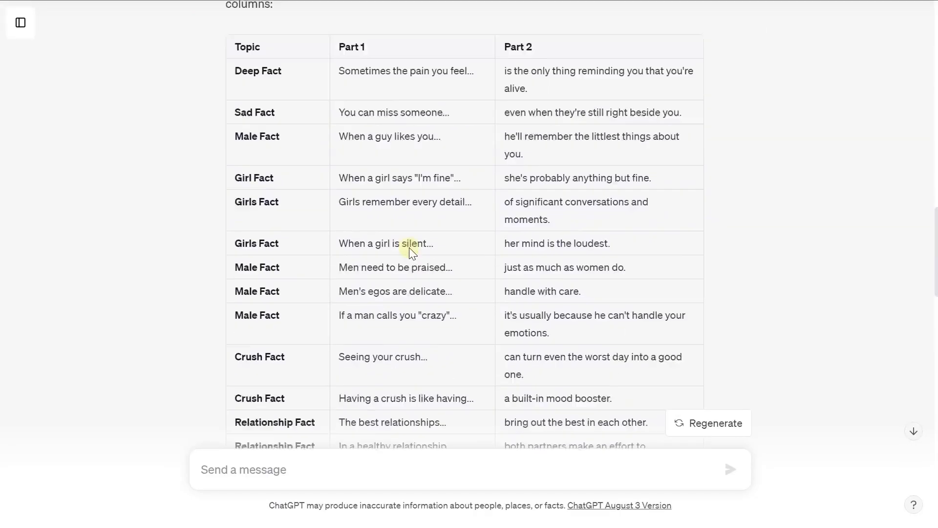
{"action": "scroll", "coordinate": [408, 253], "scroll_direction": "down", "scroll_amount": 9}
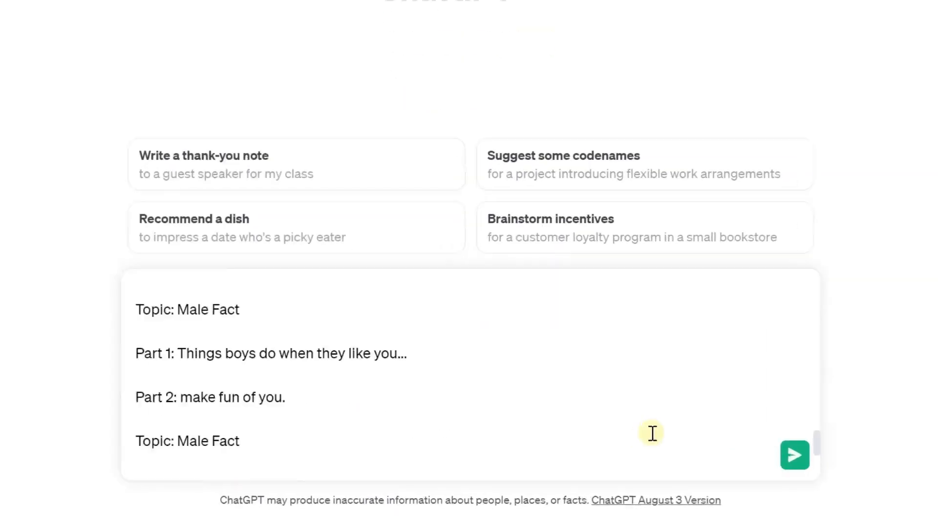
{"action": "scroll", "coordinate": [652, 432], "scroll_direction": "up", "scroll_amount": 10}
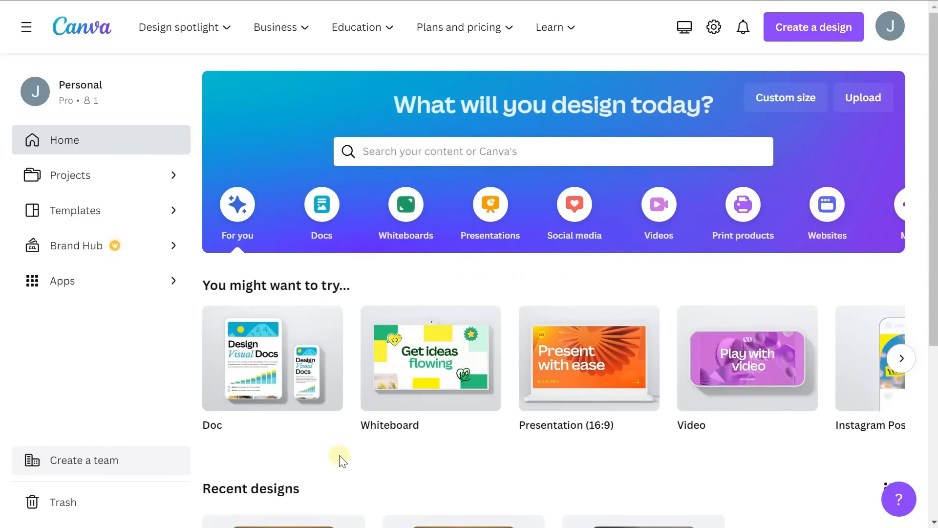
Step: Switch to Canva, search the templates for "youtube shorts" and open the YouTube Shorts category
{"action": "left_click", "coordinate": [441, 152]}
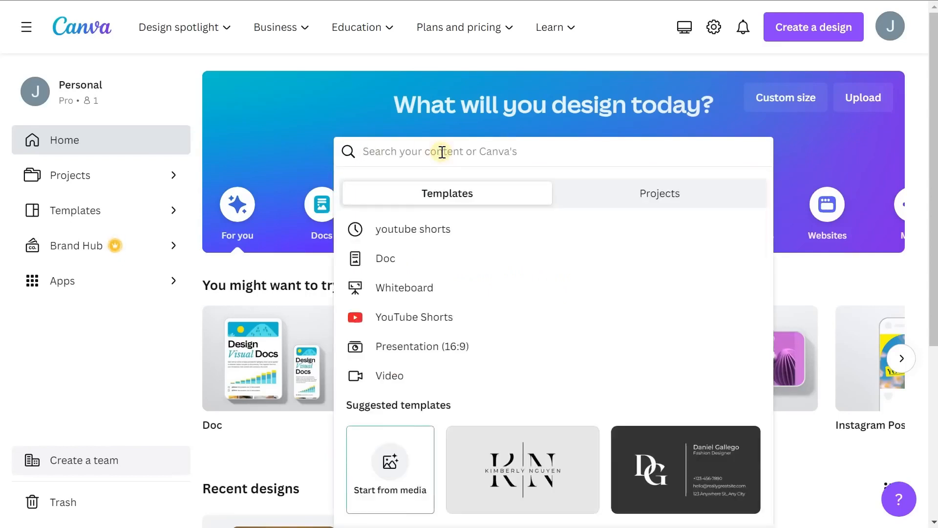
{"action": "type", "text": "youtube shorts"}
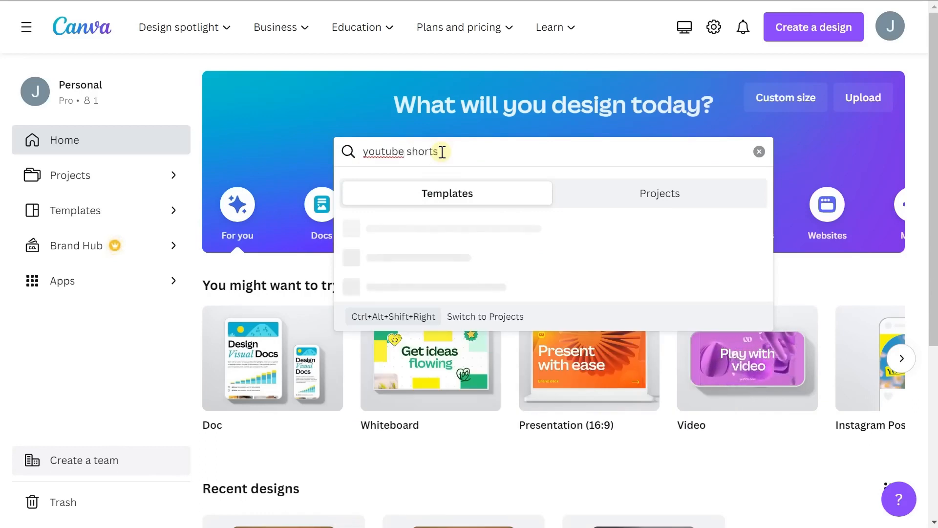
{"action": "left_click", "coordinate": [420, 317]}
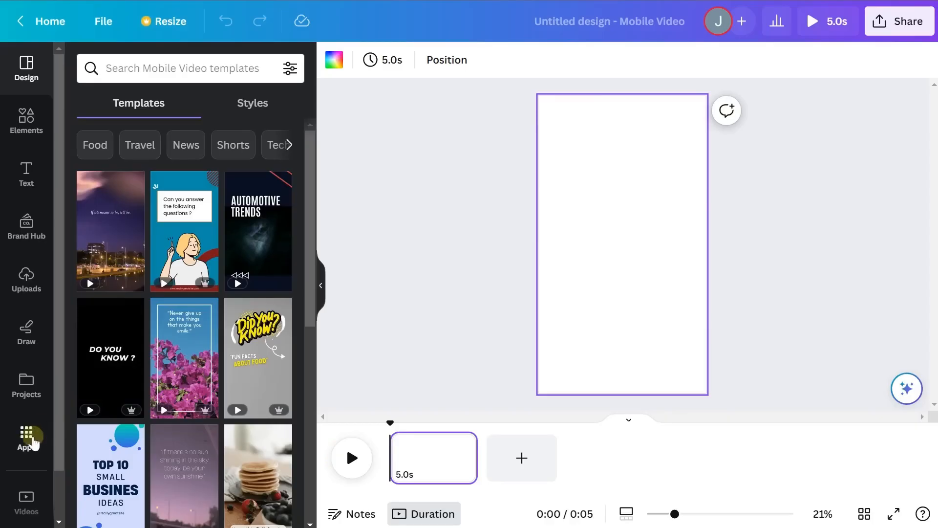
Step: Open the Videos library from the design's apps and search it for "sunset"
{"action": "left_click", "coordinate": [36, 435]}
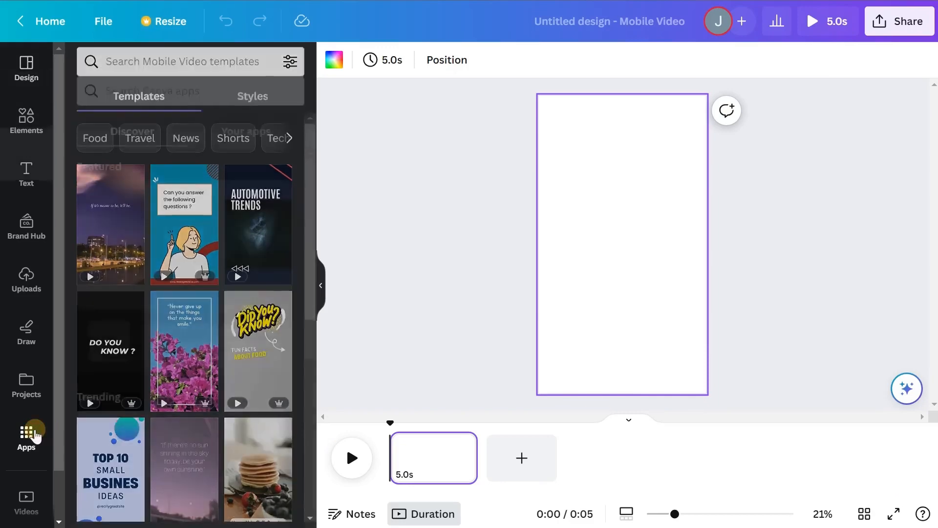
{"action": "left_click", "coordinate": [125, 433]}
{"action": "left_click", "coordinate": [182, 70]}
{"action": "type", "text": "sunset"}
{"action": "key", "text": "Return"}
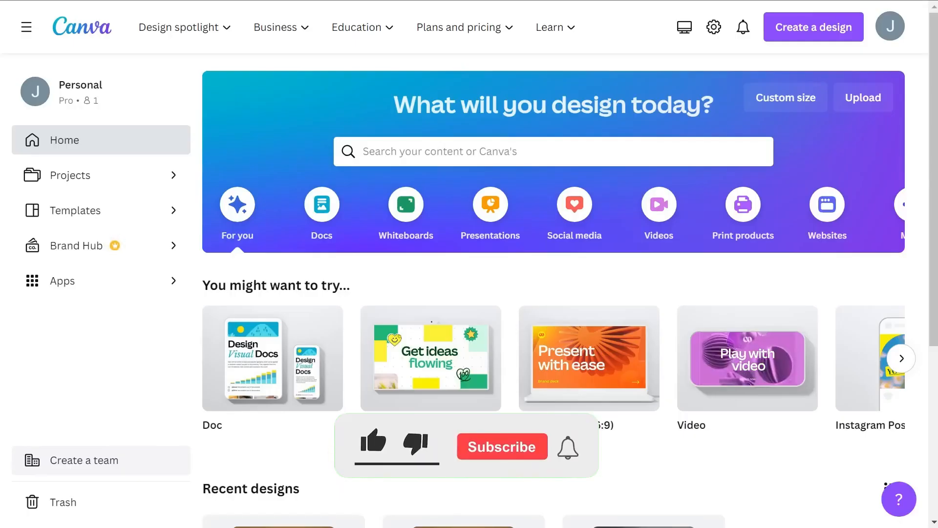
Step: Search Canva's home page for "youtube shorts" and create a blank design from the YouTube Shorts templates
{"action": "left_click", "coordinate": [442, 152]}
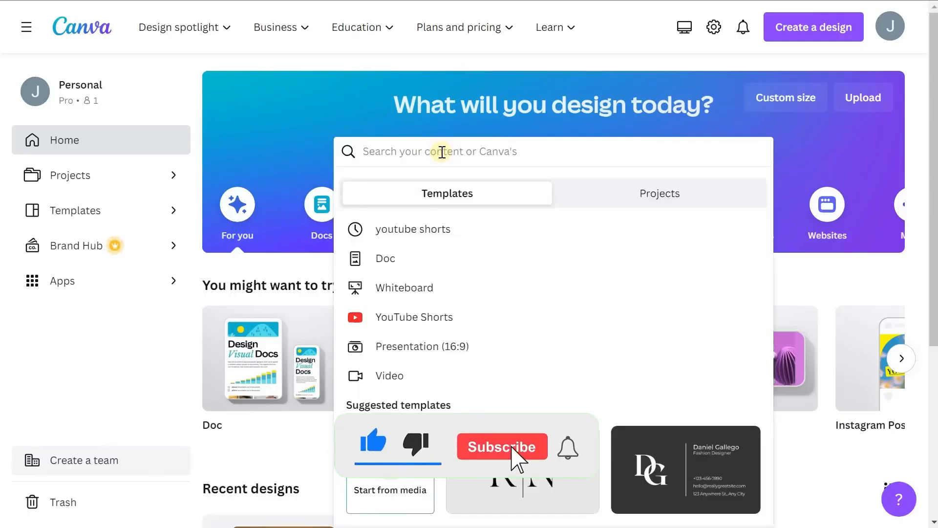
{"action": "type", "text": "youtube shorts"}
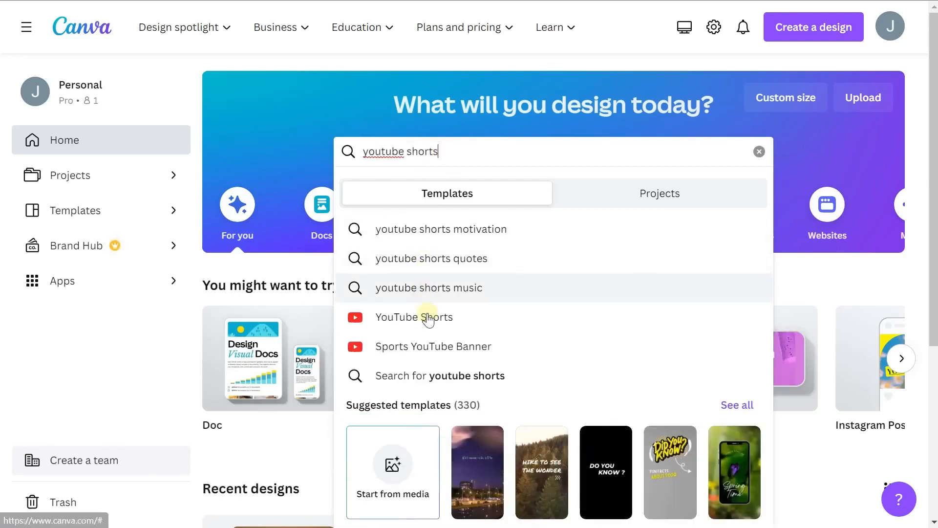
{"action": "left_click", "coordinate": [437, 318]}
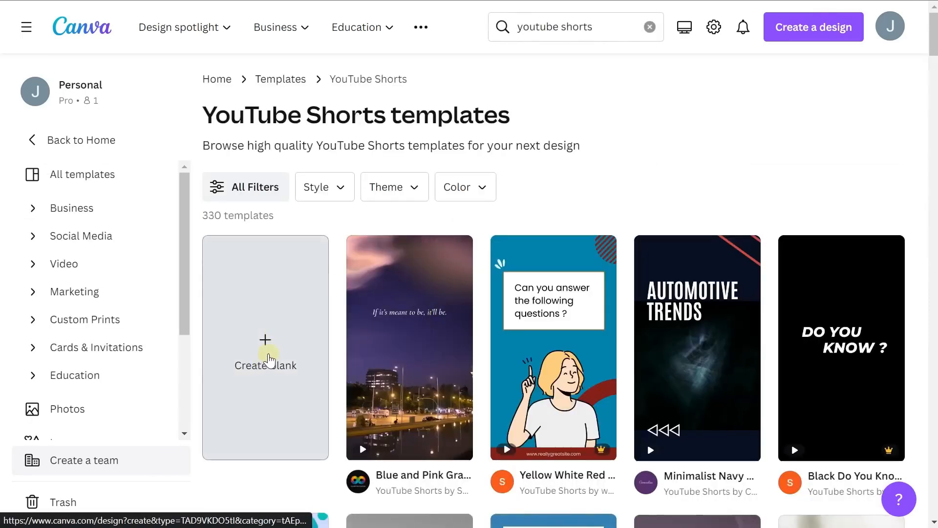
{"action": "left_click", "coordinate": [269, 359]}
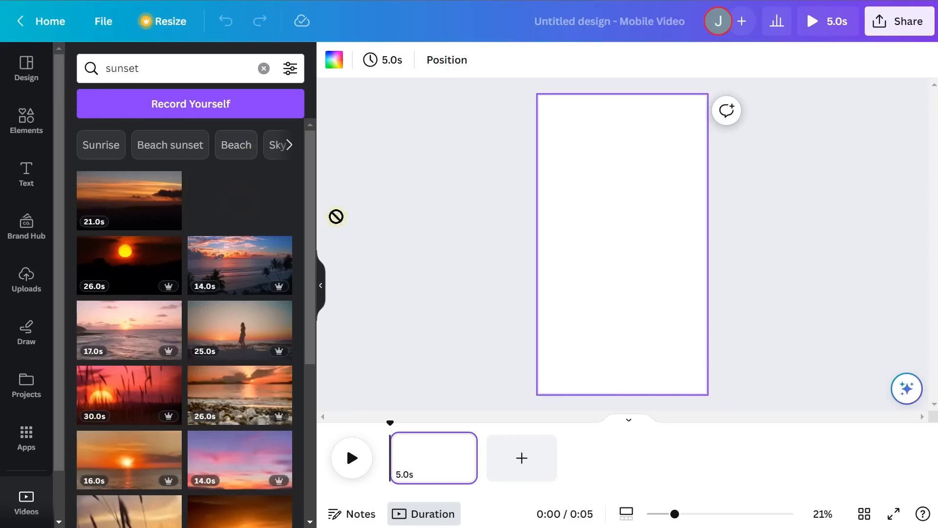
Step: Fill the blank page with the 1:00 sunset-over-sea video and trim the clip to 6.0 seconds
{"action": "left_click_drag", "start_coordinate": [336, 217], "coordinate": [547, 227]}
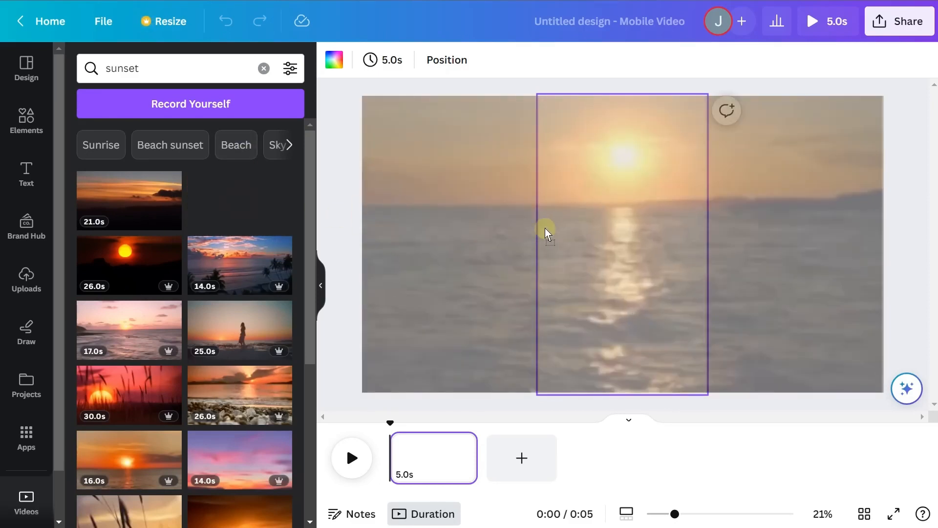
{"action": "left_click_drag", "start_coordinate": [544, 228], "coordinate": [544, 228]}
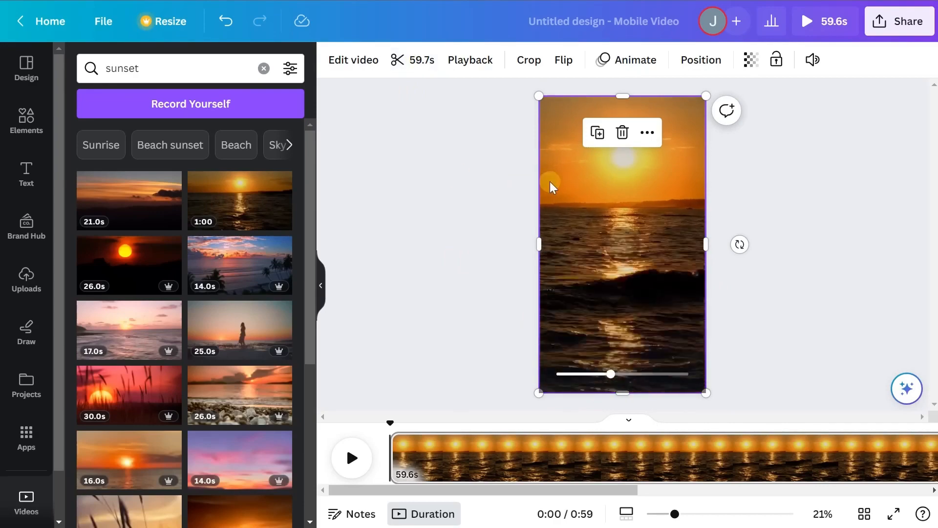
{"action": "left_click", "coordinate": [412, 61]}
{"action": "left_click_drag", "start_coordinate": [881, 60], "coordinate": [451, 71]}
{"action": "left_click", "coordinate": [907, 64]}
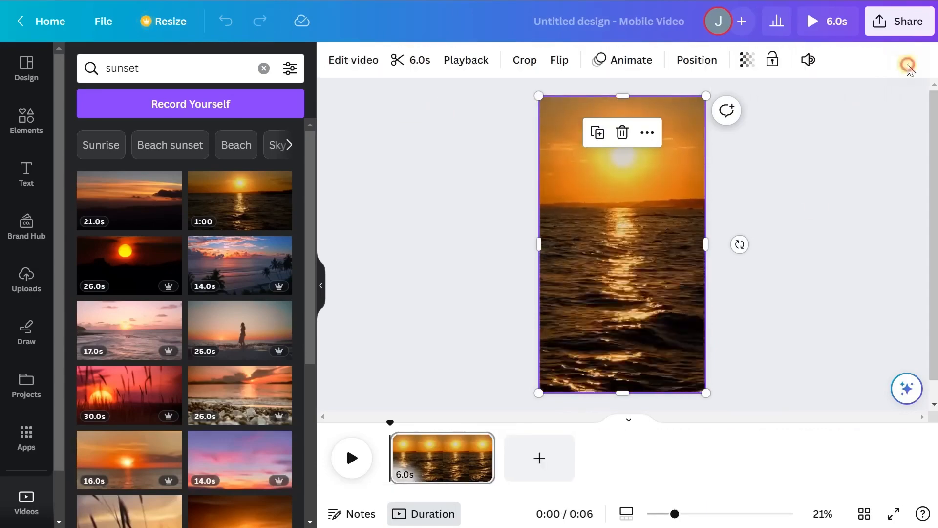
{"action": "left_click", "coordinate": [521, 270]}
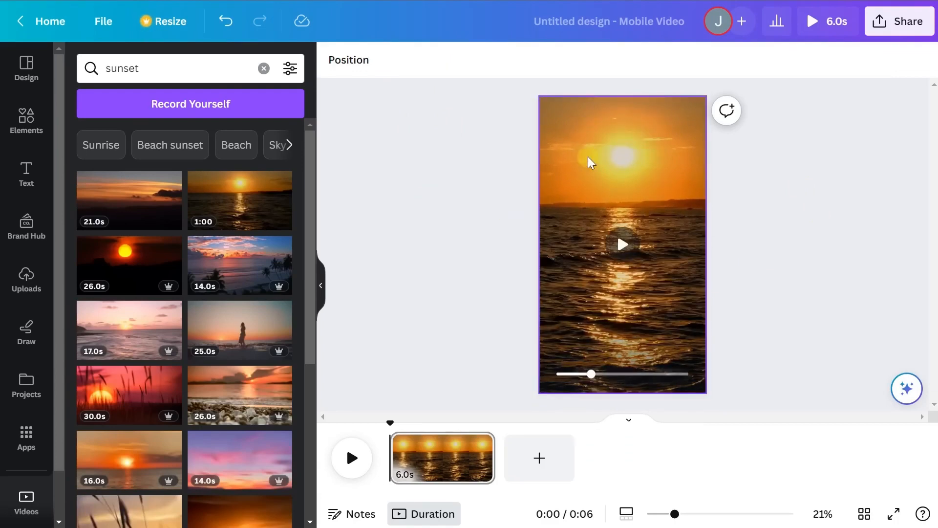
Step: Mute the sunset clip by lowering its volume all the way
{"action": "left_click", "coordinate": [596, 142]}
{"action": "left_click", "coordinate": [808, 60]}
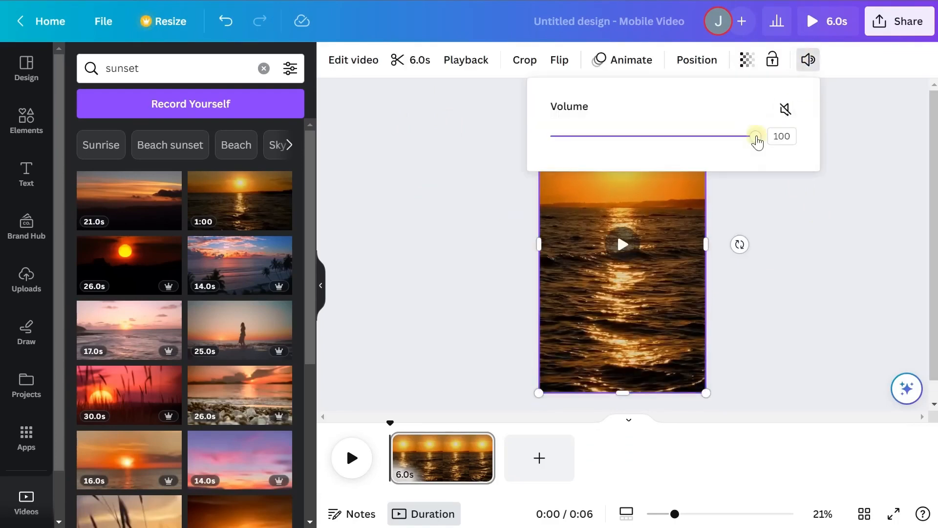
{"action": "left_click_drag", "start_coordinate": [756, 136], "coordinate": [461, 153]}
{"action": "left_click", "coordinate": [464, 197]}
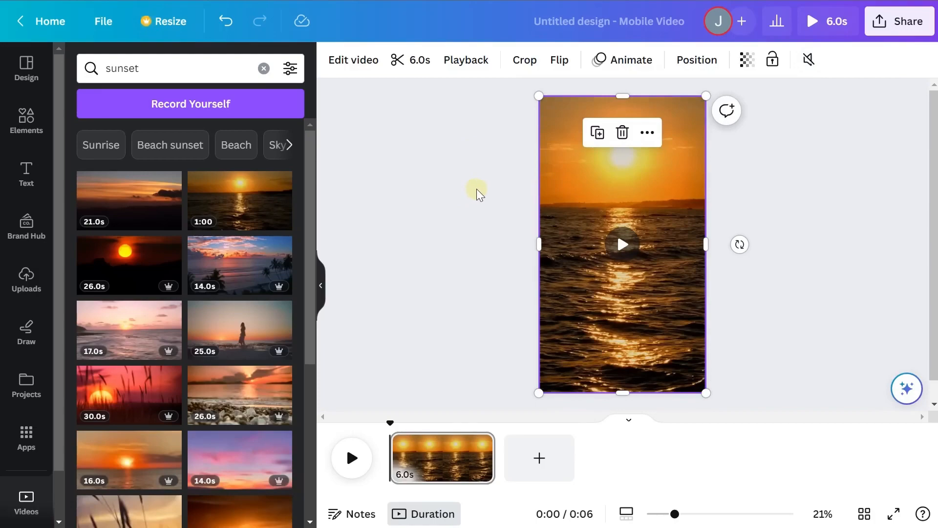
Step: Add a heading reading "TOPIC" and center it horizontally over the sun in the upper part of the page
{"action": "left_click", "coordinate": [27, 181]}
{"action": "left_click", "coordinate": [27, 173]}
{"action": "left_click_drag", "start_coordinate": [151, 247], "coordinate": [599, 185]}
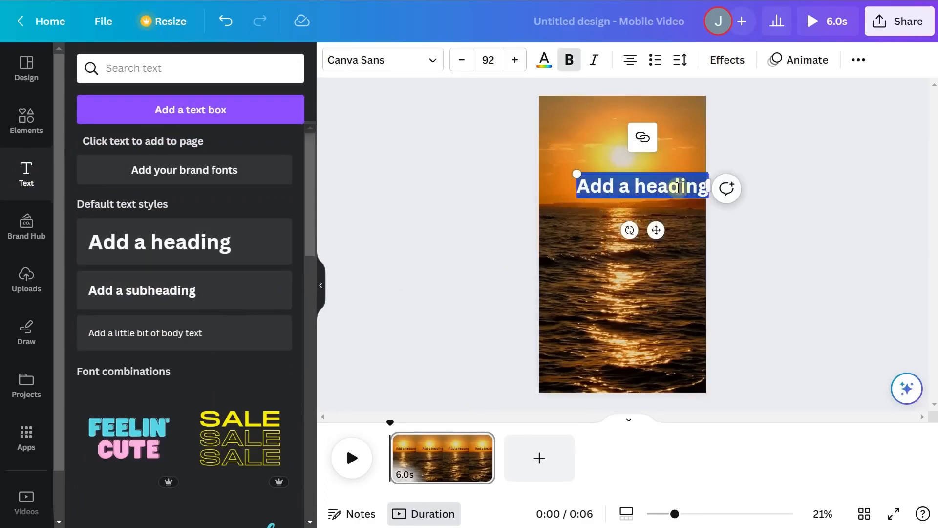
{"action": "type", "text": "TOPIC"}
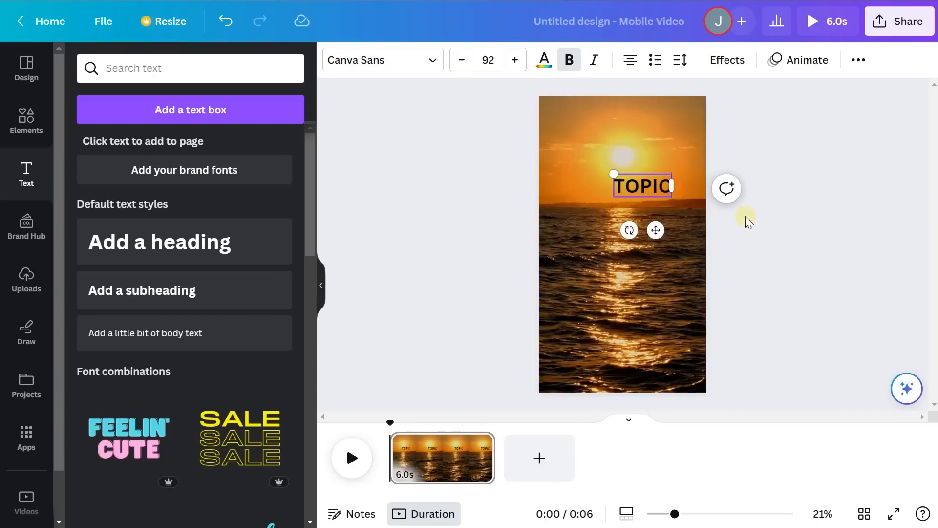
{"action": "left_click", "coordinate": [745, 215]}
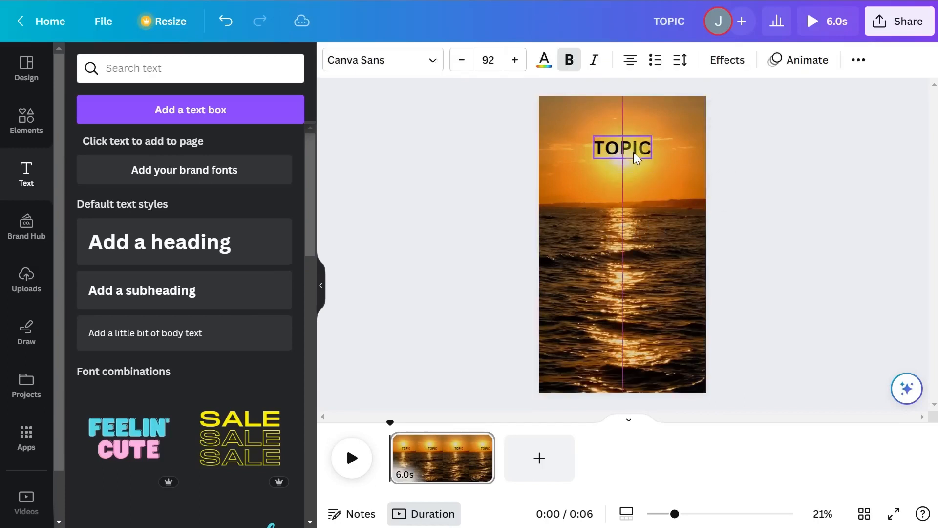
{"action": "left_click", "coordinate": [633, 154]}
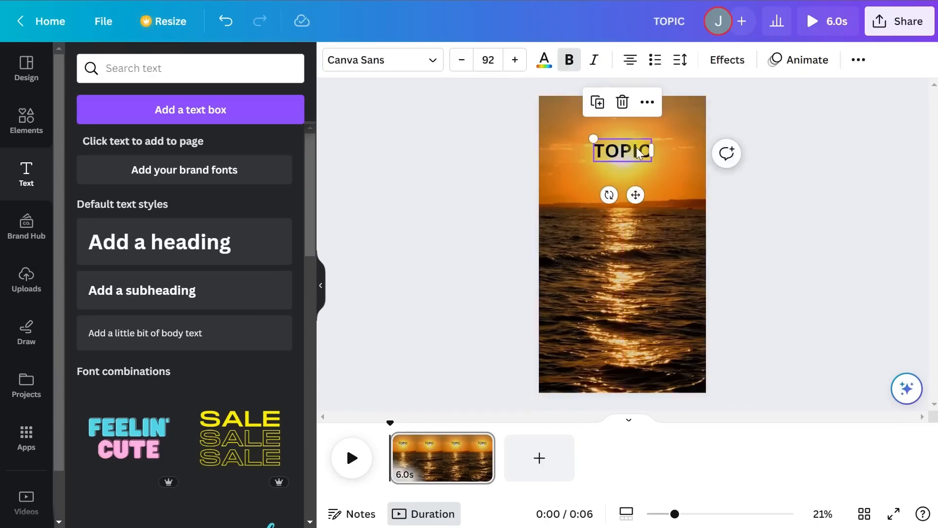
Step: Make the TOPIC text white and apply the Background effect in black with rounded corners
{"action": "double_click", "coordinate": [623, 151]}
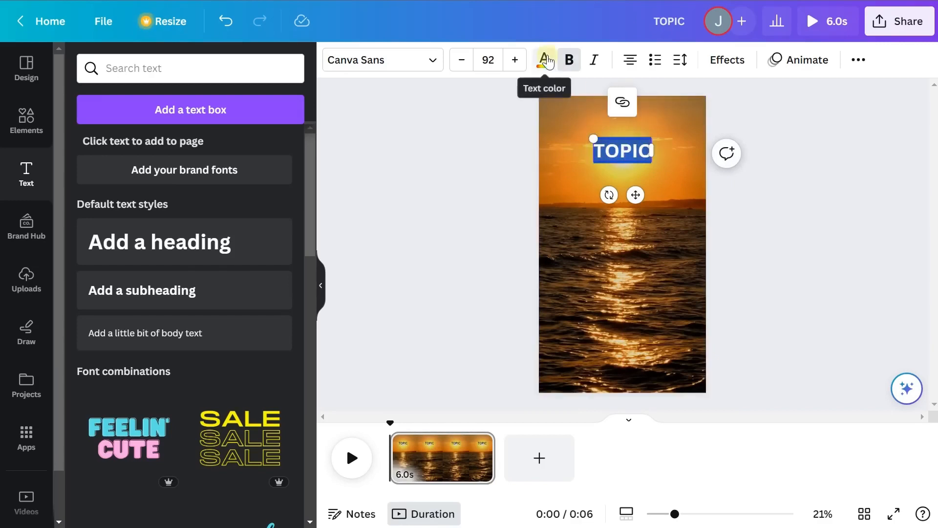
{"action": "left_click", "coordinate": [545, 60]}
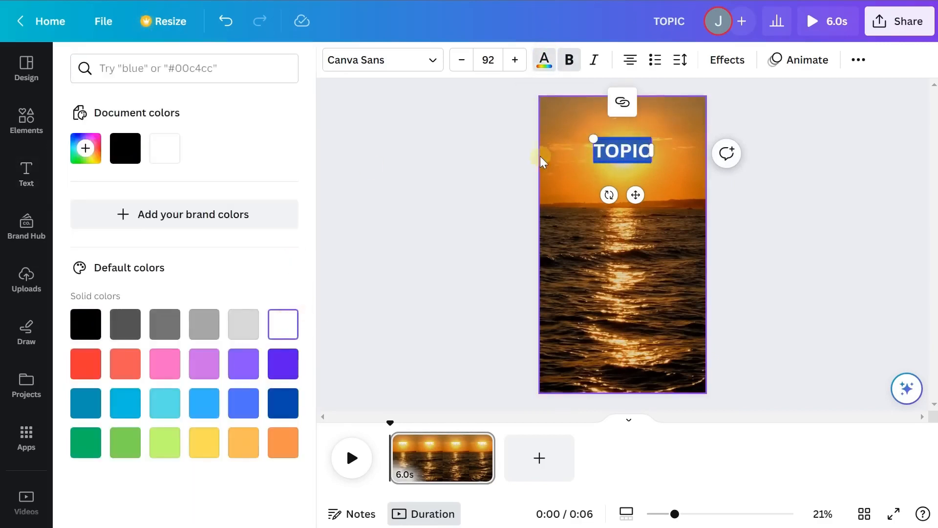
{"action": "left_click", "coordinate": [727, 59]}
{"action": "left_click", "coordinate": [104, 424]}
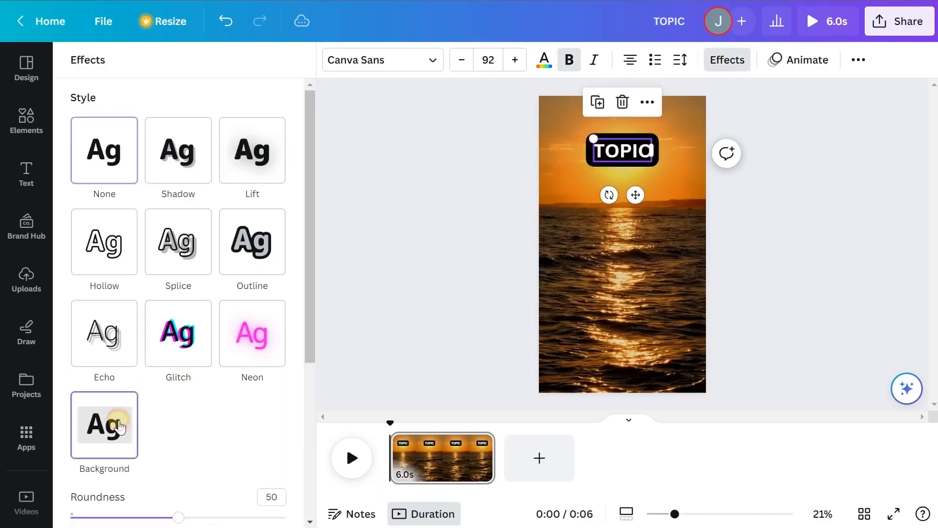
{"action": "scroll", "coordinate": [224, 435], "scroll_direction": "down", "scroll_amount": 3}
{"action": "left_click", "coordinate": [274, 477]}
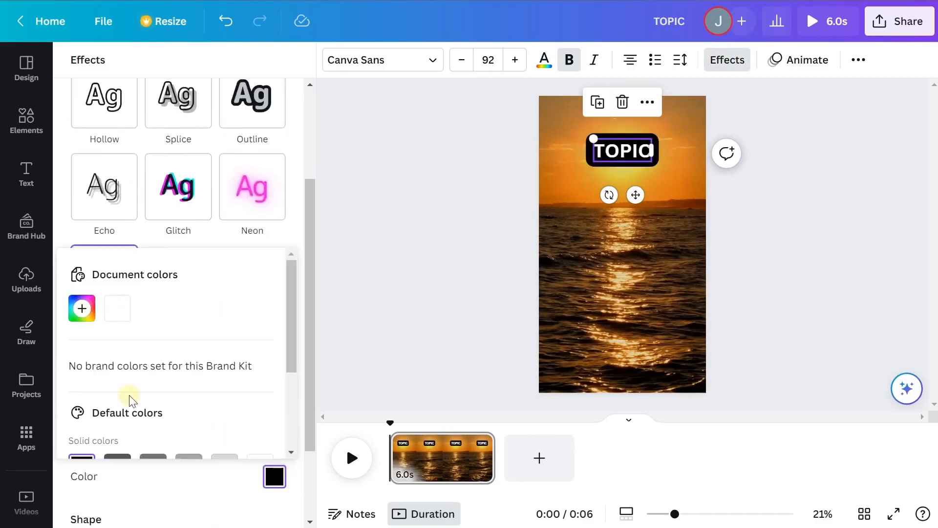
{"action": "left_click", "coordinate": [281, 499]}
{"action": "left_click", "coordinate": [506, 176]}
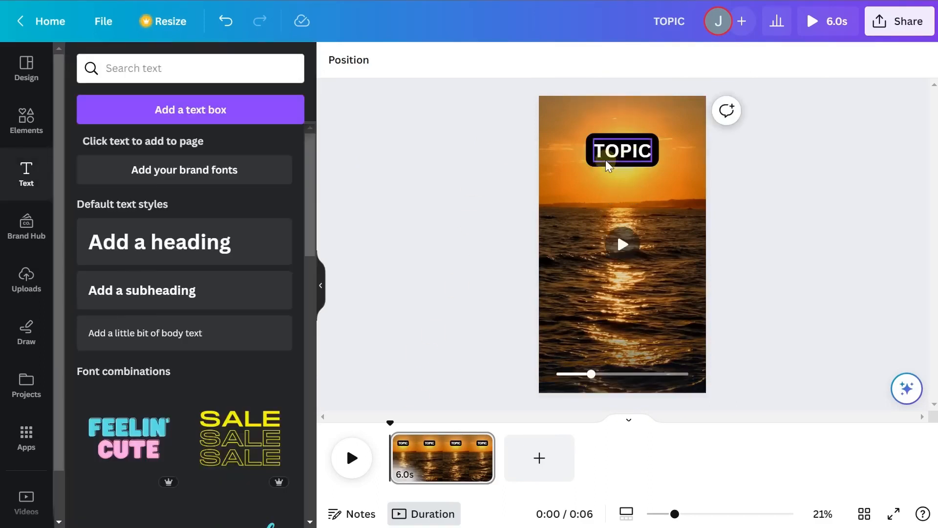
Step: Change the TOPIC label's font to Alatsi and place a duplicate of the label at the center of the page
{"action": "left_click", "coordinate": [634, 154]}
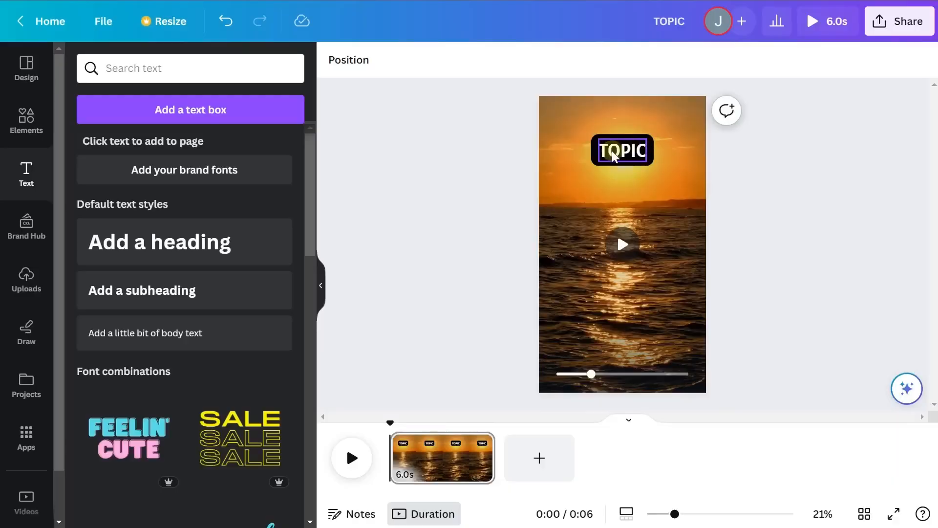
{"action": "left_click", "coordinate": [612, 151]}
{"action": "left_click", "coordinate": [596, 100]}
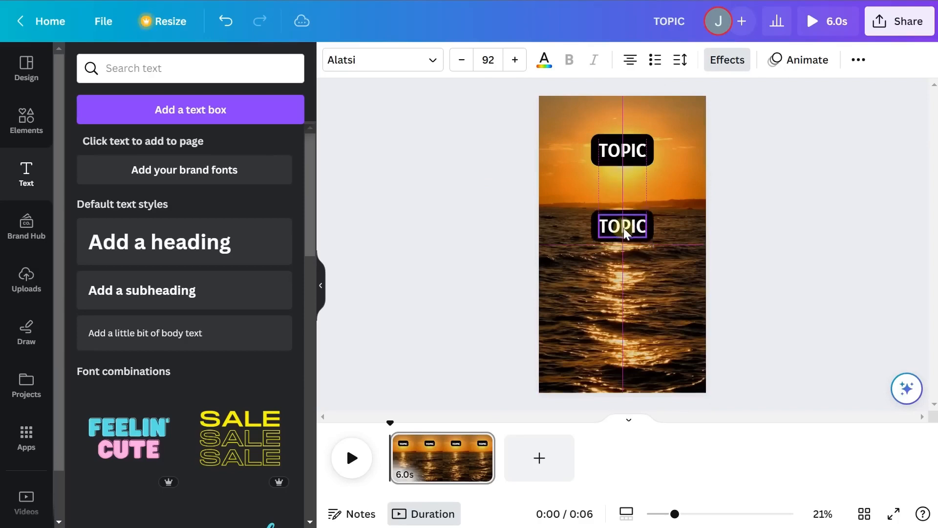
{"action": "left_click_drag", "start_coordinate": [624, 227], "coordinate": [623, 245]}
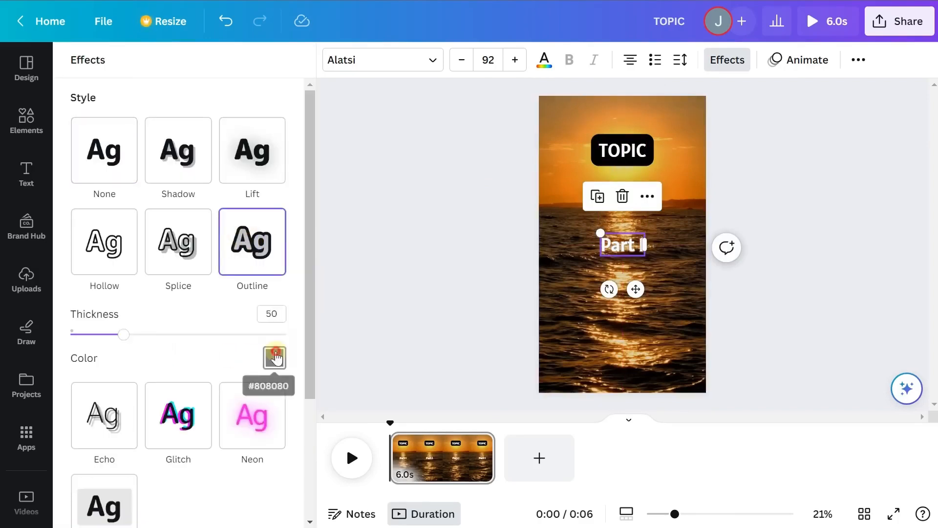
Step: Give the "Part 1" text's Outline effect a black color and a thickness of 84
{"action": "left_click", "coordinate": [275, 352]}
{"action": "left_click", "coordinate": [230, 362]}
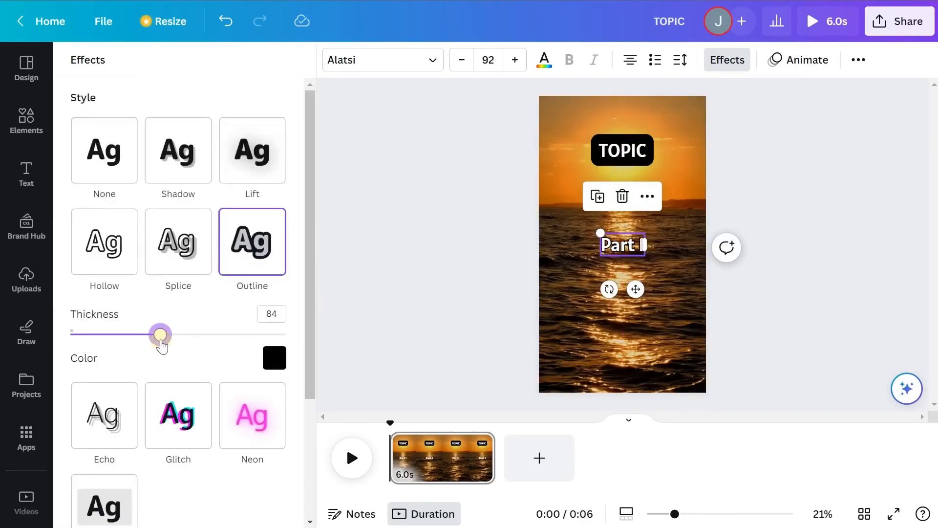
{"action": "left_click", "coordinate": [494, 242]}
{"action": "left_click", "coordinate": [649, 253]}
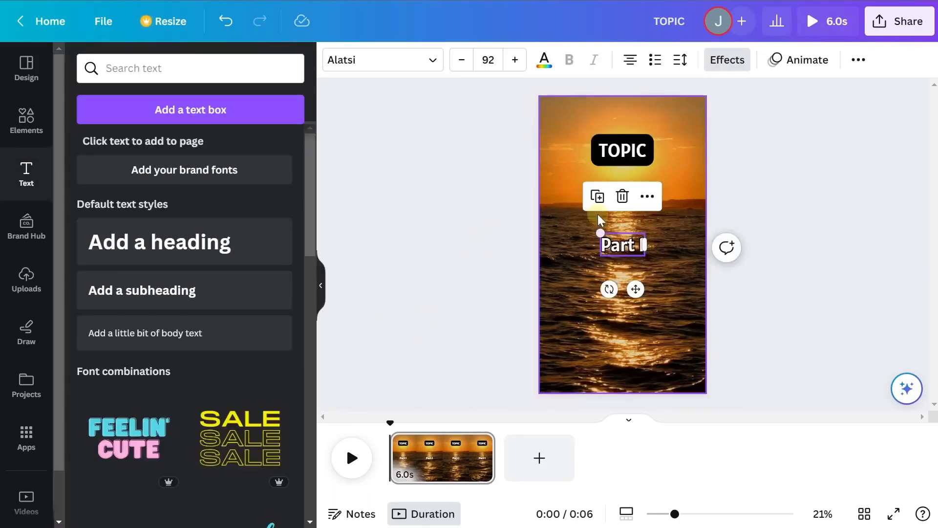
Step: Center a duplicate of the TOPIC label on the page and change its text to "Part 1"
{"action": "key", "text": "ctrl+d"}
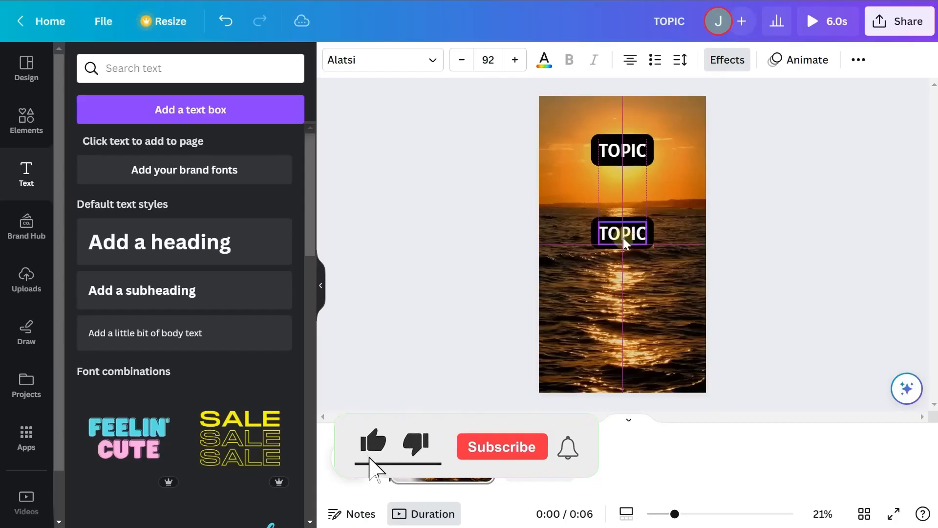
{"action": "left_click_drag", "start_coordinate": [623, 238], "coordinate": [623, 250]}
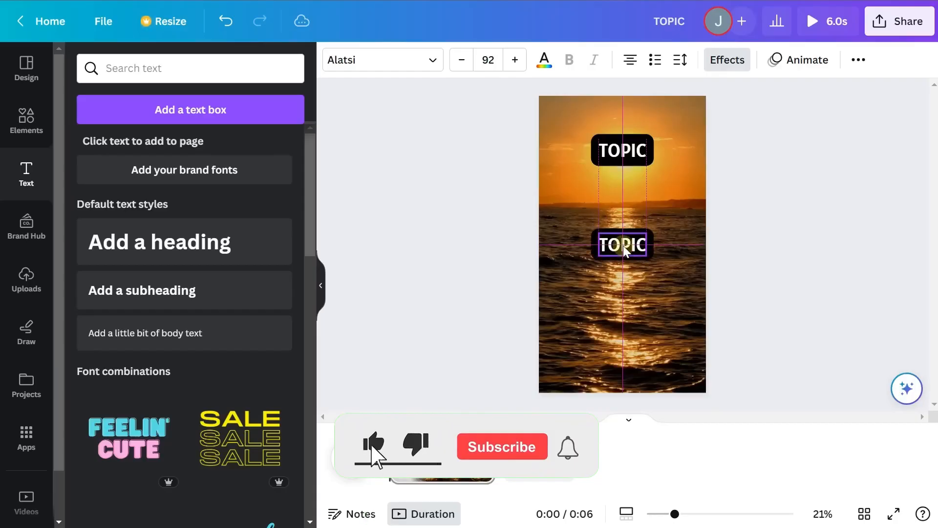
{"action": "double_click", "coordinate": [628, 247]}
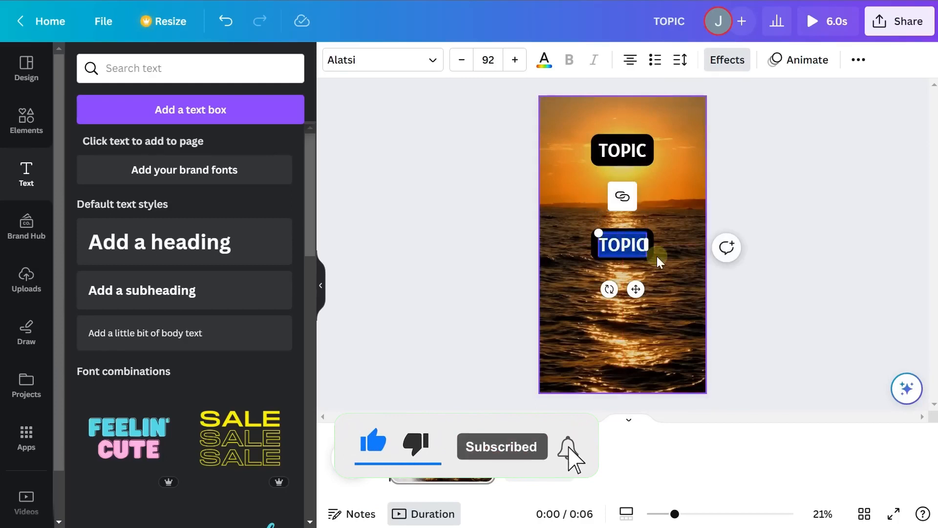
{"action": "type", "text": "Part"}
{"action": "left_click", "coordinate": [793, 264]}
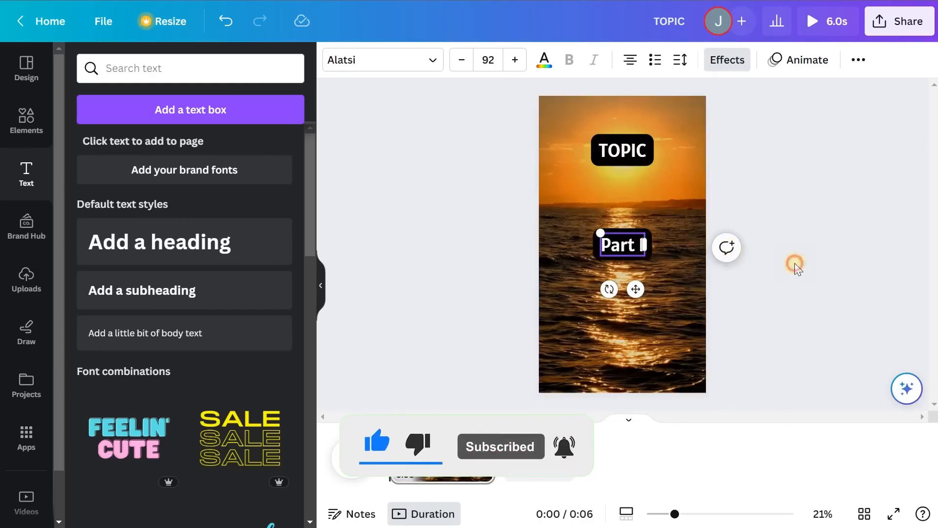
Step: Duplicate the outlined Part 1 text, place the copy directly below it and change its text to "Part 2"
{"action": "left_click", "coordinate": [618, 251]}
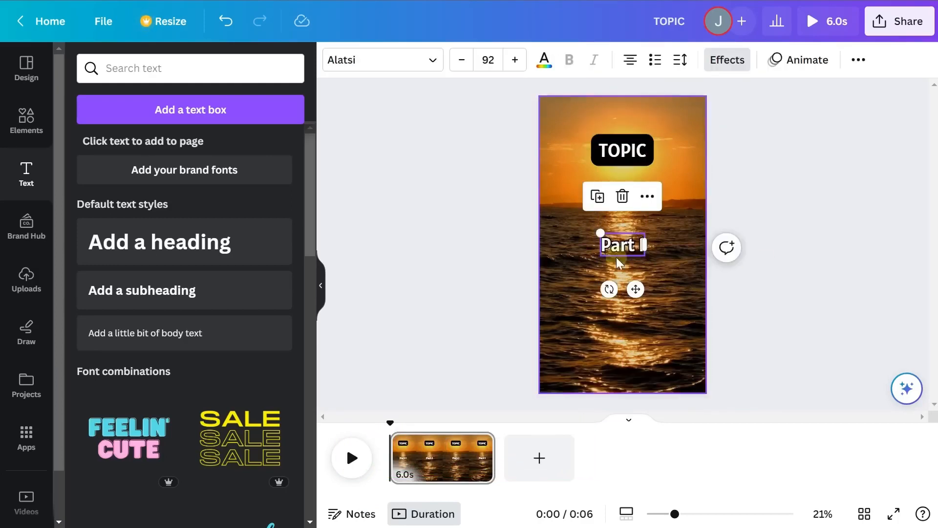
{"action": "left_click", "coordinate": [598, 197]}
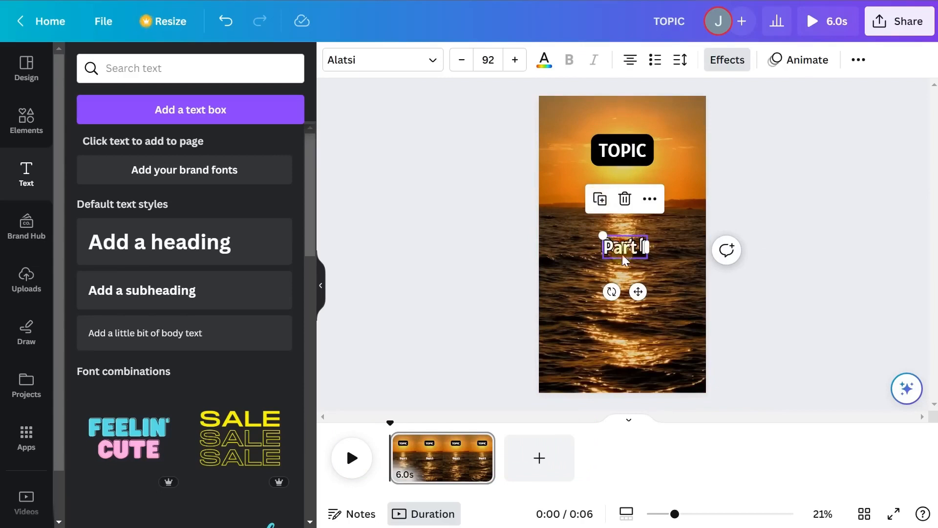
{"action": "left_click_drag", "start_coordinate": [622, 254], "coordinate": [625, 272]}
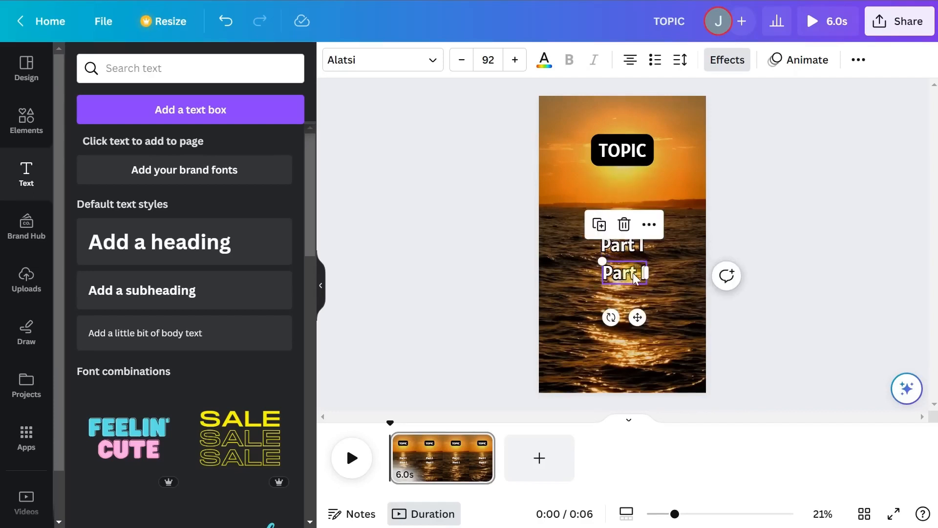
{"action": "left_click_drag", "start_coordinate": [611, 282], "coordinate": [650, 270]}
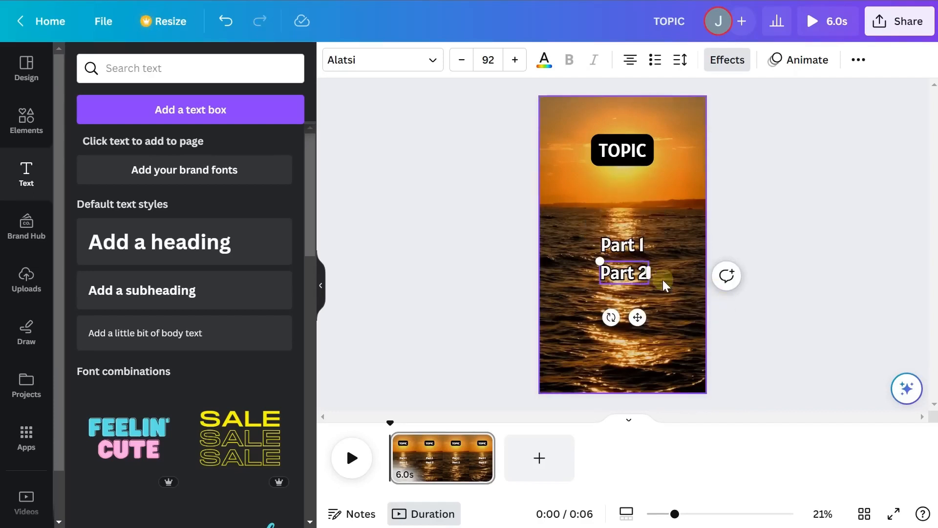
Step: Widen the Part 2 and Part 1 text boxes on both sides so they span the page between its margins
{"action": "left_click_drag", "start_coordinate": [654, 278], "coordinate": [689, 277]}
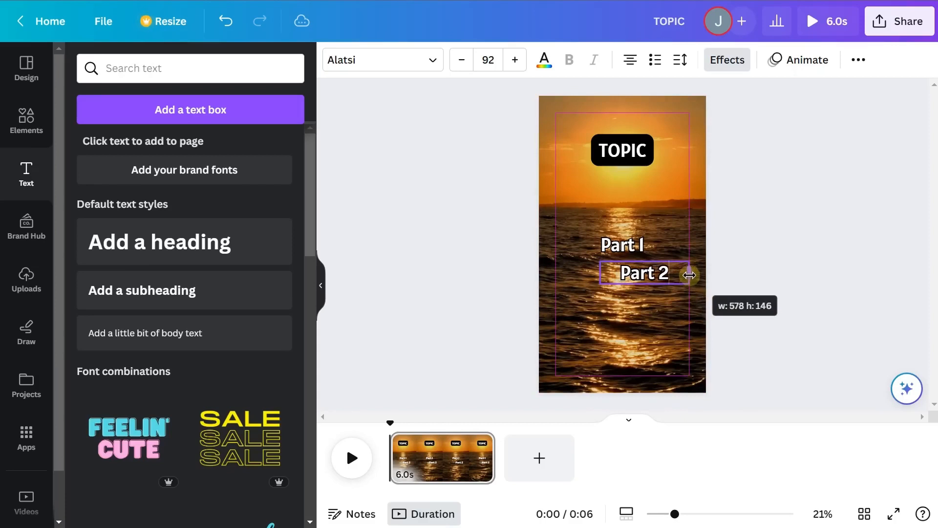
{"action": "left_click_drag", "start_coordinate": [600, 275], "coordinate": [551, 274]}
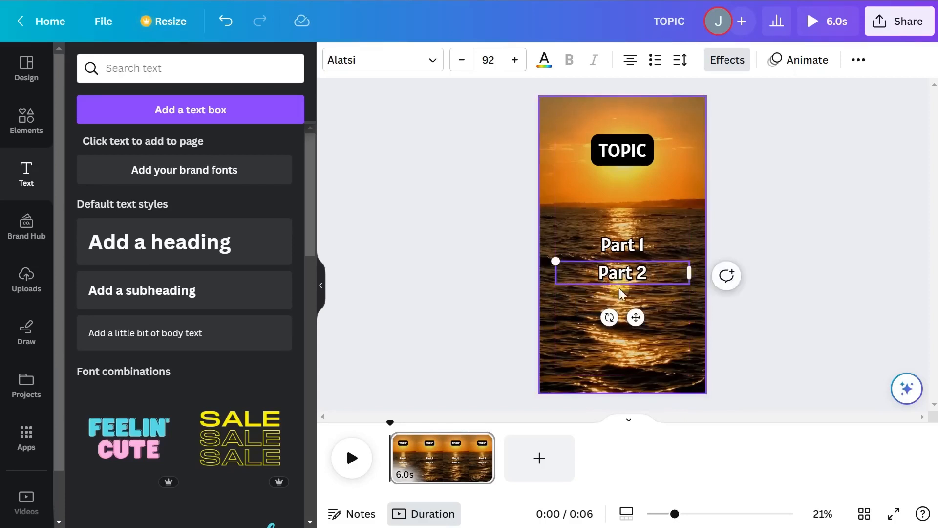
{"action": "left_click", "coordinate": [602, 242]}
{"action": "left_click_drag", "start_coordinate": [589, 250], "coordinate": [555, 243]}
{"action": "left_click", "coordinate": [777, 330]}
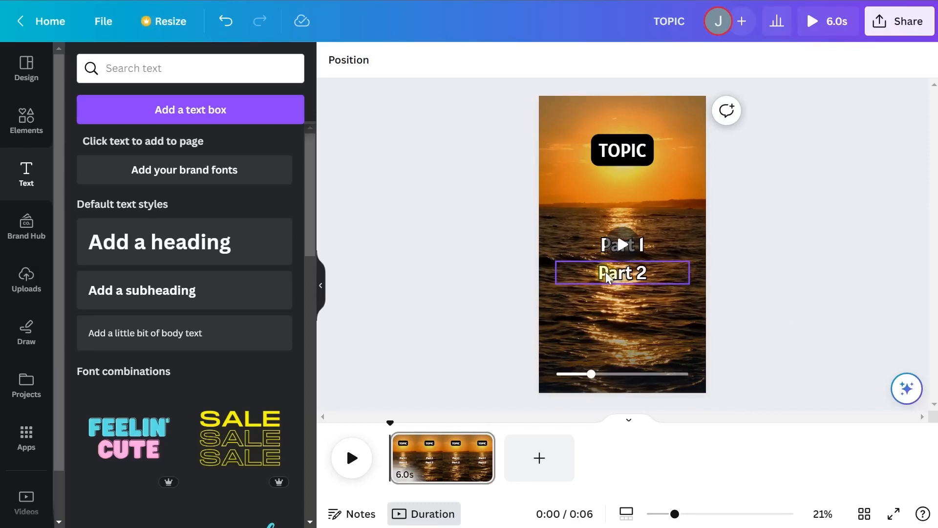
Step: Show the Part 1 text's timing and shorten it to end at about 0:03
{"action": "right_click", "coordinate": [587, 253]}
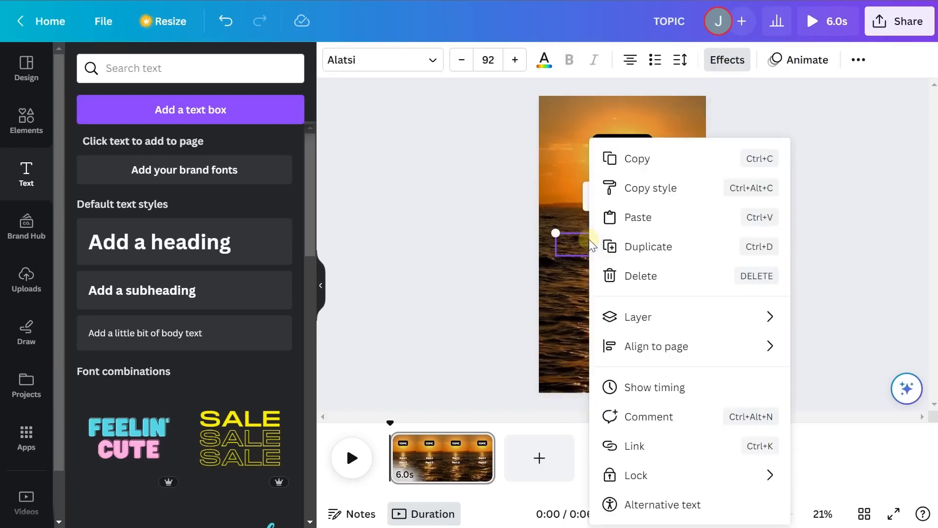
{"action": "left_click", "coordinate": [655, 387]}
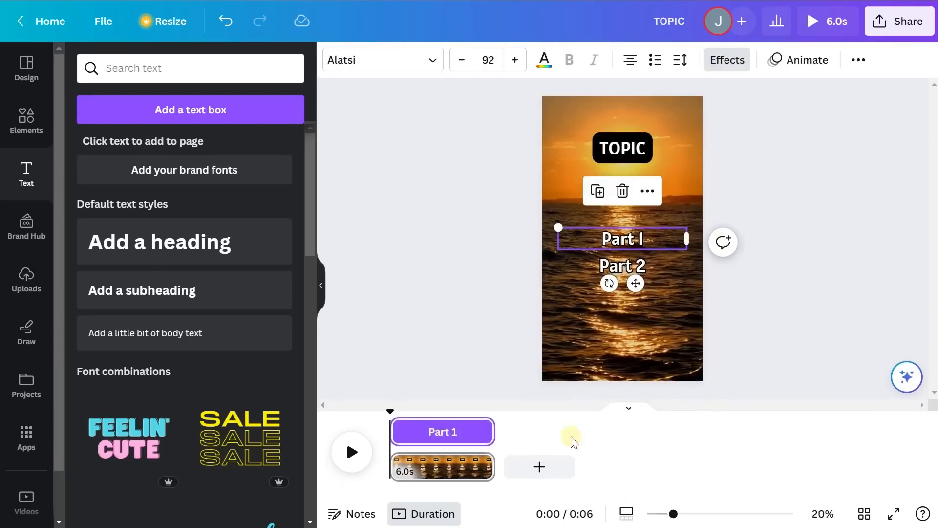
{"action": "mouse_move", "coordinate": [493, 429]}
{"action": "left_mouse_down"}
{"action": "mouse_move", "coordinate": [445, 429]}
{"action": "mouse_move", "coordinate": [479, 429]}
{"action": "left_mouse_up"}
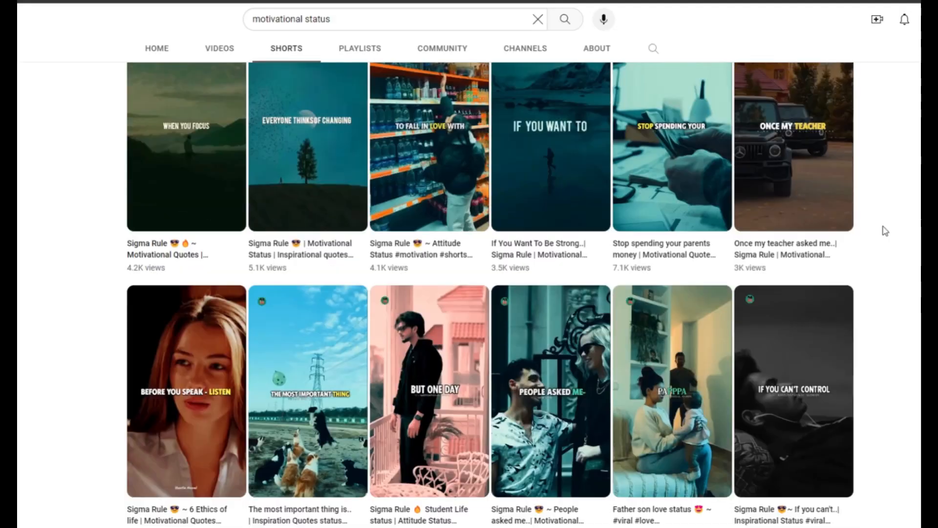
{"action": "scroll", "coordinate": [884, 230], "scroll_direction": "down", "scroll_amount": 8}
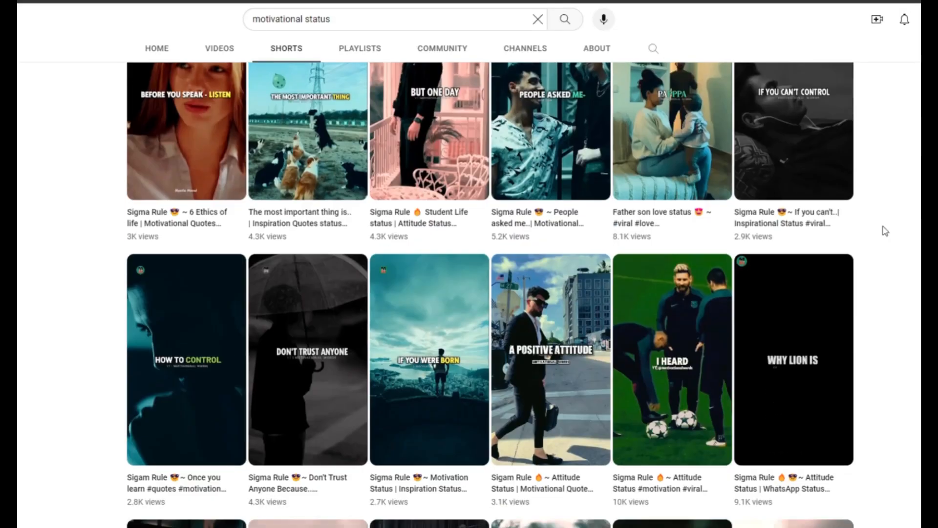
{"action": "scroll", "coordinate": [885, 230], "scroll_direction": "down", "scroll_amount": 5}
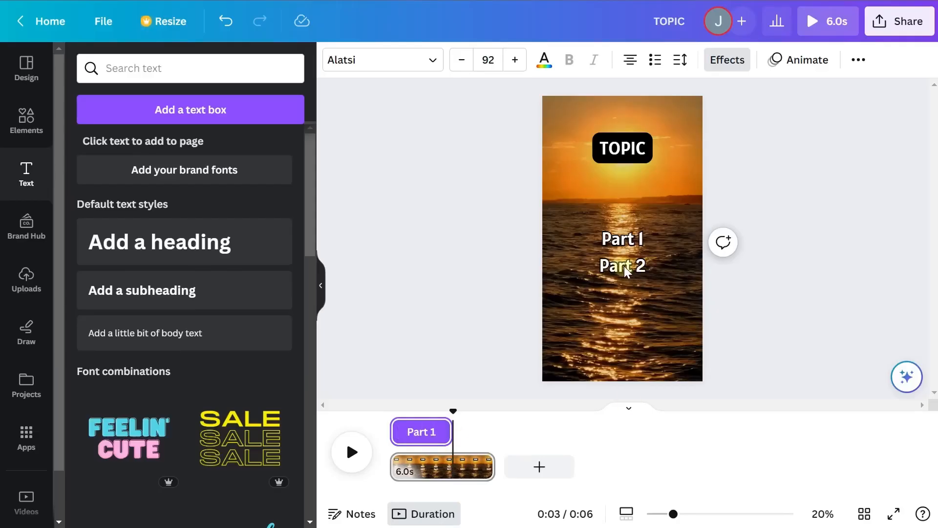
Step: Set the Part 2 text's timing to start at about 0:03, where Part 1 ends
{"action": "left_click", "coordinate": [623, 266]}
{"action": "left_click_drag", "start_coordinate": [391, 434], "coordinate": [455, 438]}
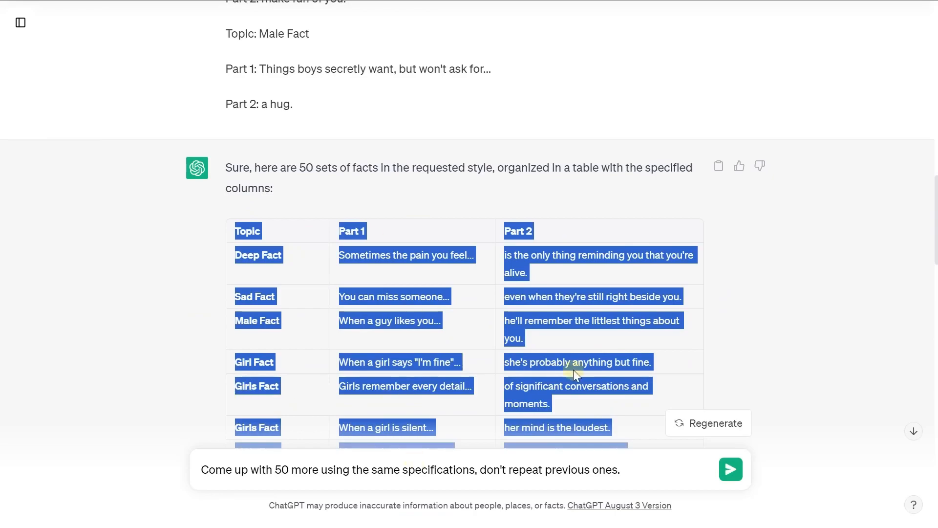
Step: Copy the facts table with its Topic, Part 1 and Part 2 headers from ChatGPT and enter it as manual bulk-create data in Canva
{"action": "right_click", "coordinate": [253, 234]}
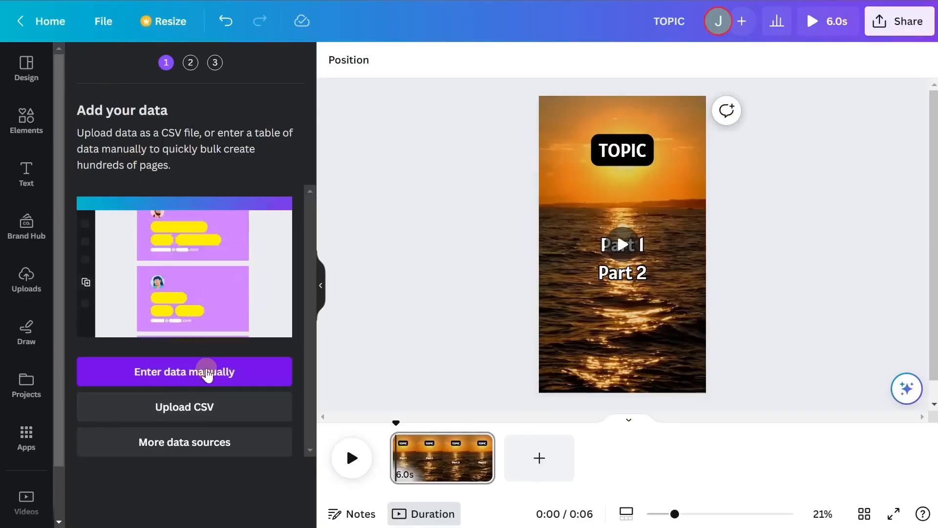
{"action": "left_click", "coordinate": [207, 375]}
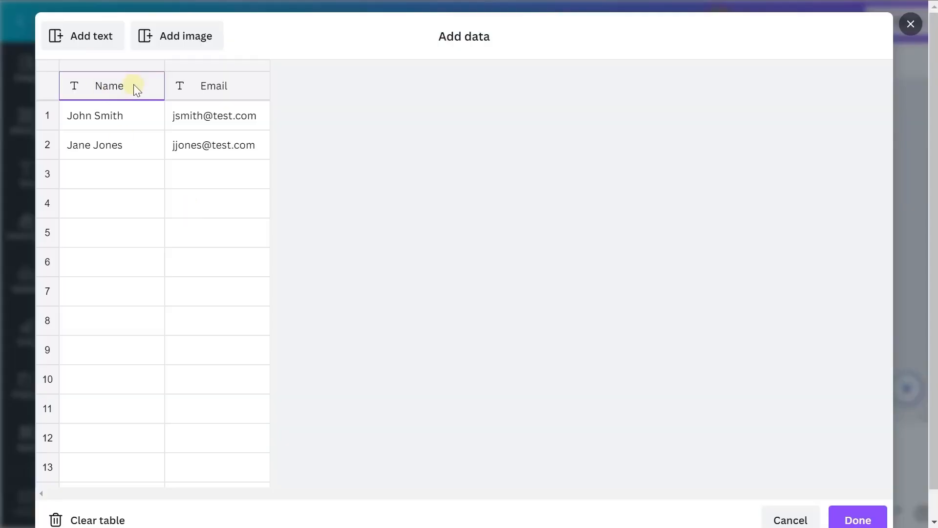
{"action": "right_click", "coordinate": [133, 84]}
{"action": "left_click", "coordinate": [180, 134]}
{"action": "left_click", "coordinate": [223, 71]}
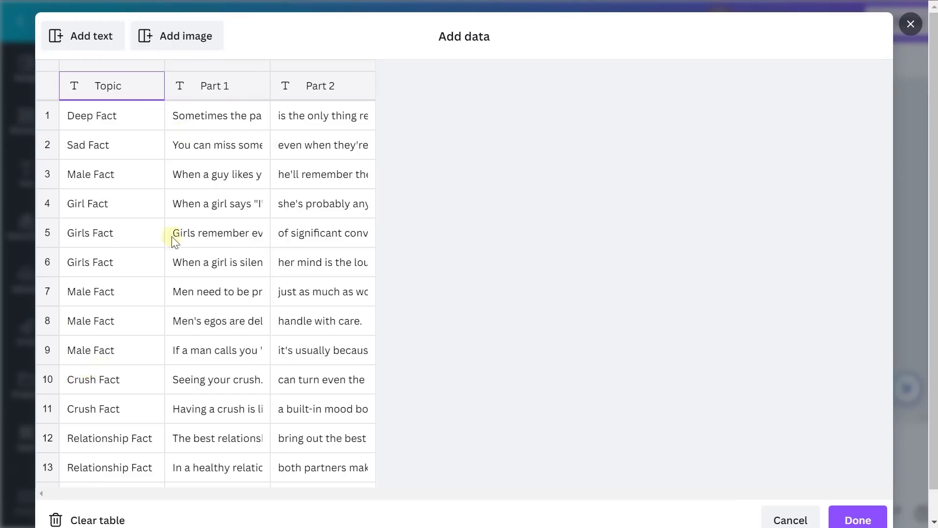
{"action": "left_click", "coordinate": [858, 520]}
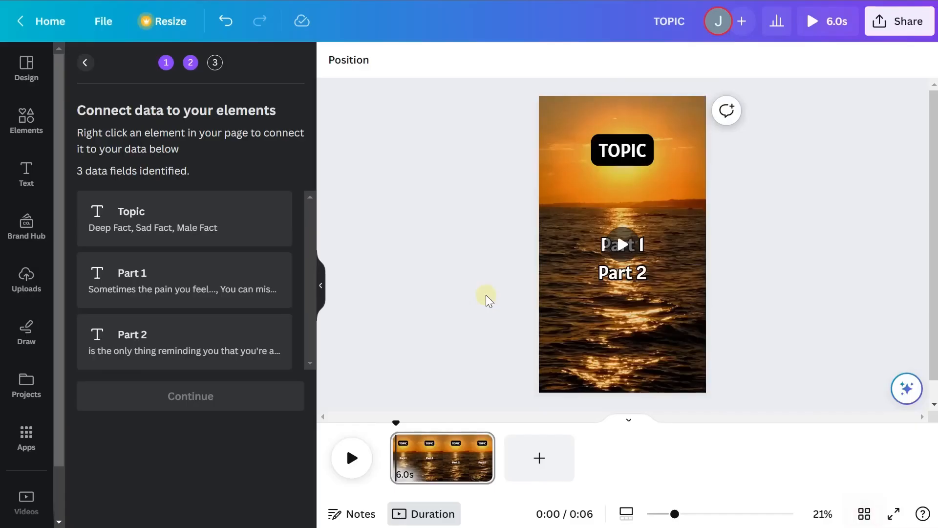
Step: Connect the TOPIC, Part 1 and Part 2 texts to the data fields Topic, Part 1 and Part 2
{"action": "right_click", "coordinate": [622, 149]}
{"action": "left_click", "coordinate": [530, 361]}
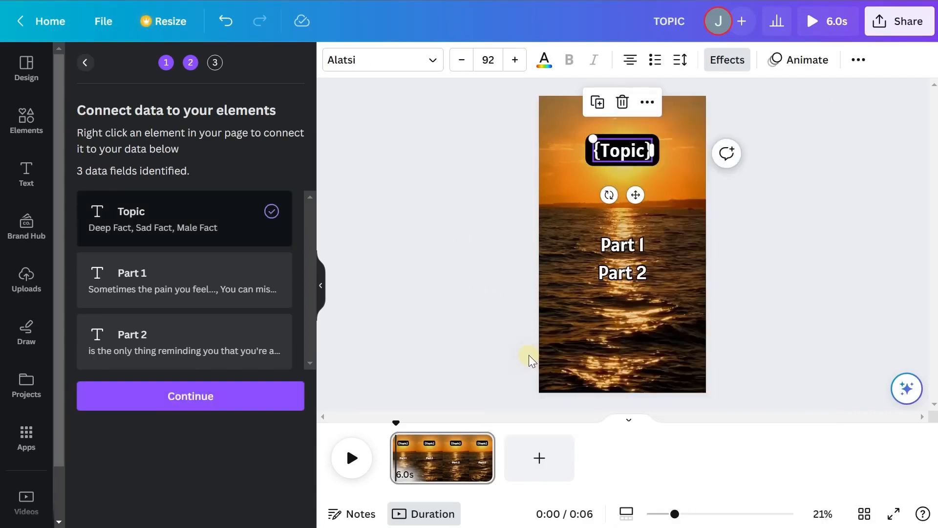
{"action": "right_click", "coordinate": [618, 250]}
{"action": "mouse_move", "coordinate": [691, 343]}
{"action": "left_click", "coordinate": [534, 381]}
{"action": "right_click", "coordinate": [628, 273]}
{"action": "left_click", "coordinate": [523, 409]}
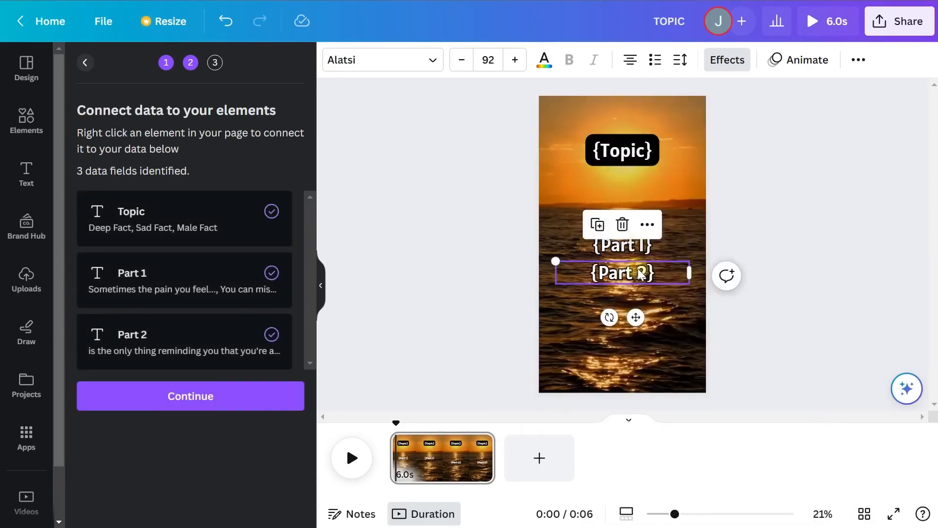
Step: Move the {Part 2} text up so that it lies exactly over the {Part 1} text
{"action": "left_click_drag", "start_coordinate": [658, 278], "coordinate": [645, 244]}
{"action": "left_click", "coordinate": [496, 276]}
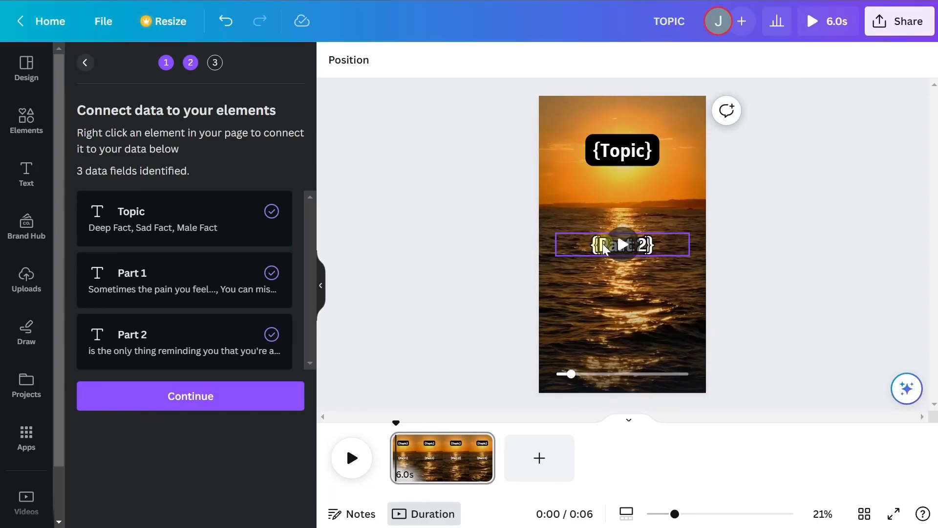
Step: Apply the connected data with all rows selected and generate the 49 pages
{"action": "left_click", "coordinate": [235, 406]}
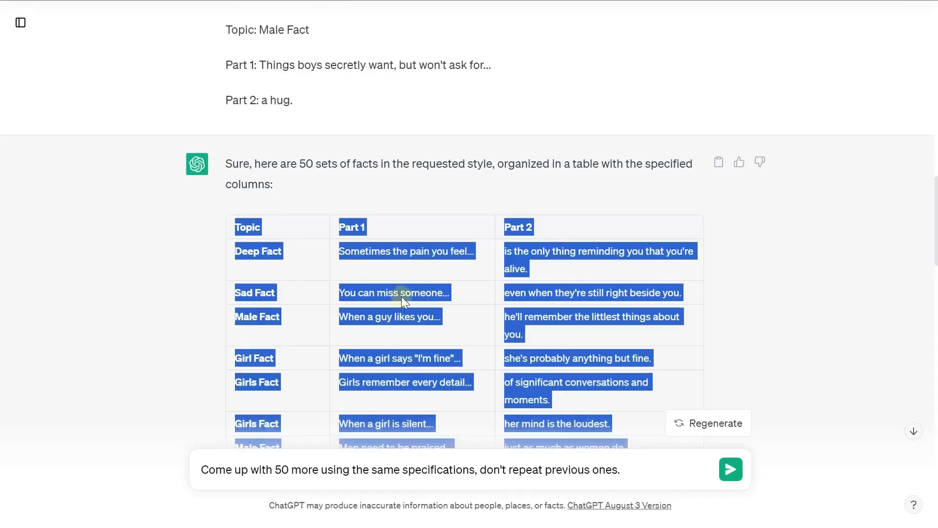
{"action": "scroll", "coordinate": [401, 296], "scroll_direction": "down", "scroll_amount": 15}
{"action": "scroll", "coordinate": [402, 297], "scroll_direction": "down", "scroll_amount": 10}
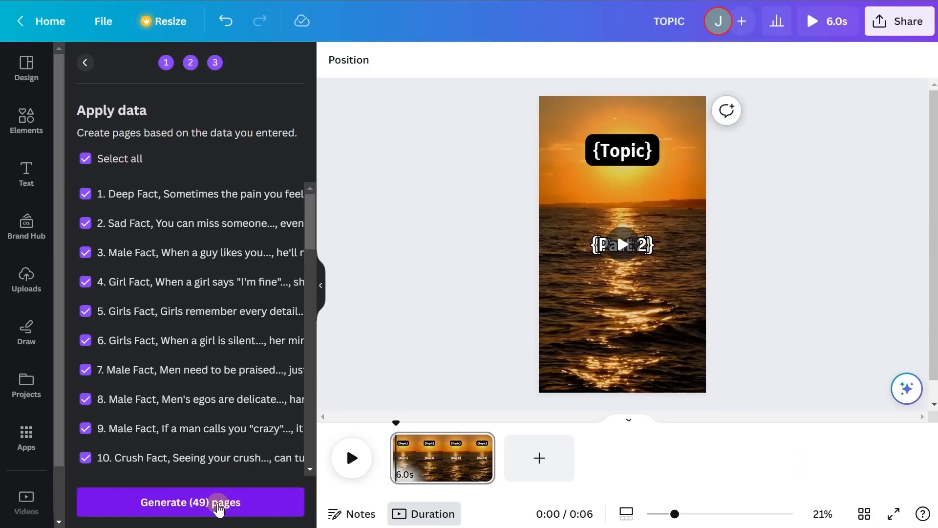
{"action": "left_click", "coordinate": [218, 506]}
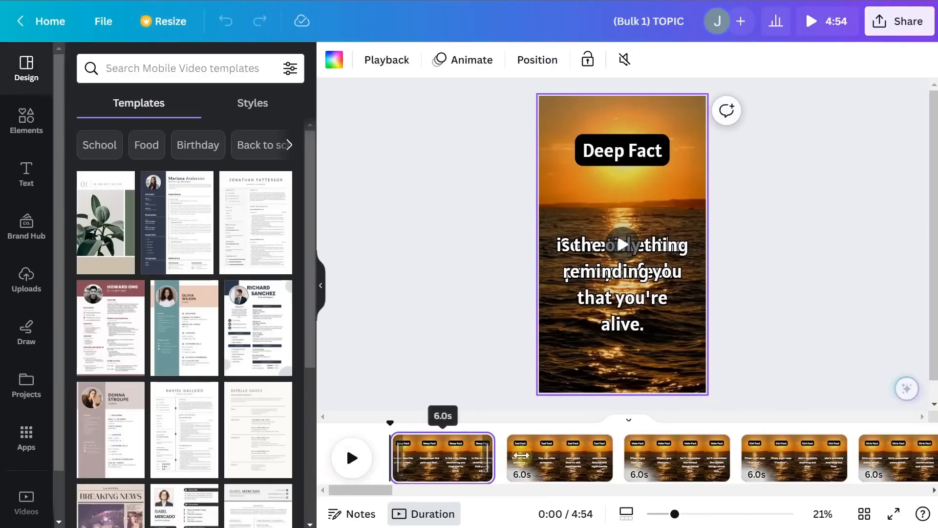
Step: Play the first generated pages and look through the whole timeline to check the text timing and the pages
{"action": "left_click", "coordinate": [357, 464]}
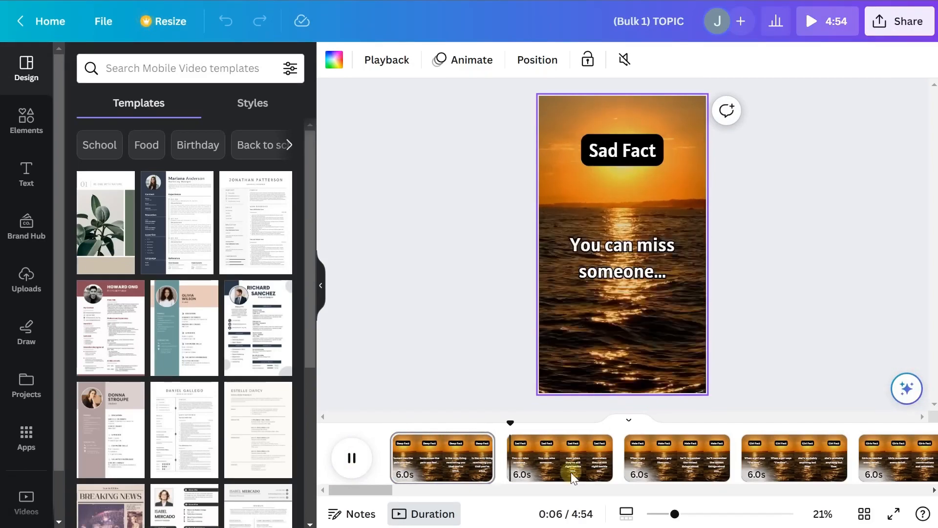
{"action": "left_click", "coordinate": [356, 463]}
{"action": "left_click", "coordinate": [642, 385]}
{"action": "left_click_drag", "start_coordinate": [398, 488], "coordinate": [925, 494]}
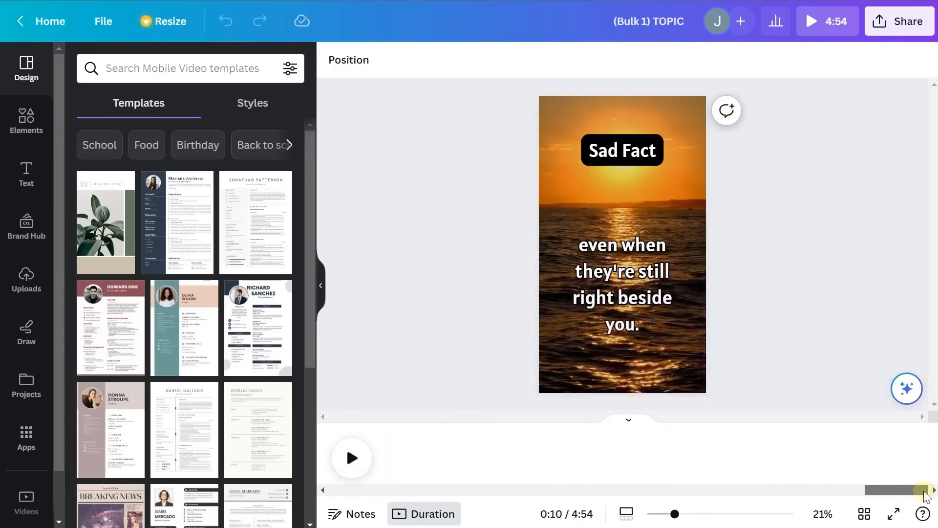
{"action": "left_click_drag", "start_coordinate": [573, 498], "coordinate": [349, 483]}
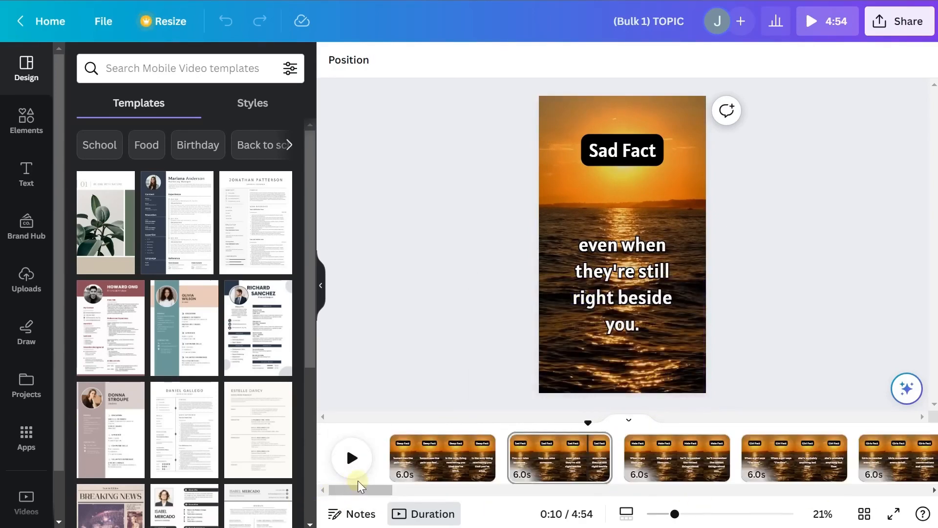
Step: Set up an MP4 download of all pages with the pages saved as separate files
{"action": "left_click", "coordinate": [898, 21]}
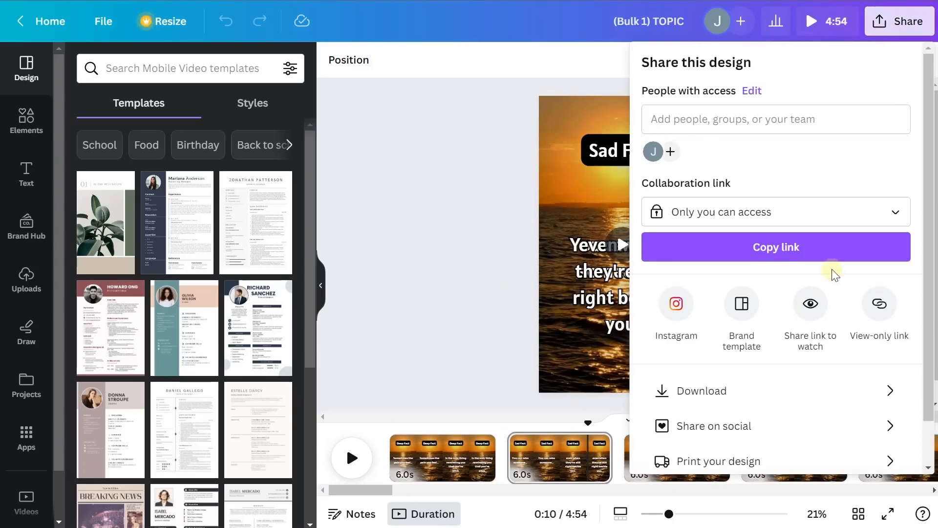
{"action": "left_click", "coordinate": [654, 391]}
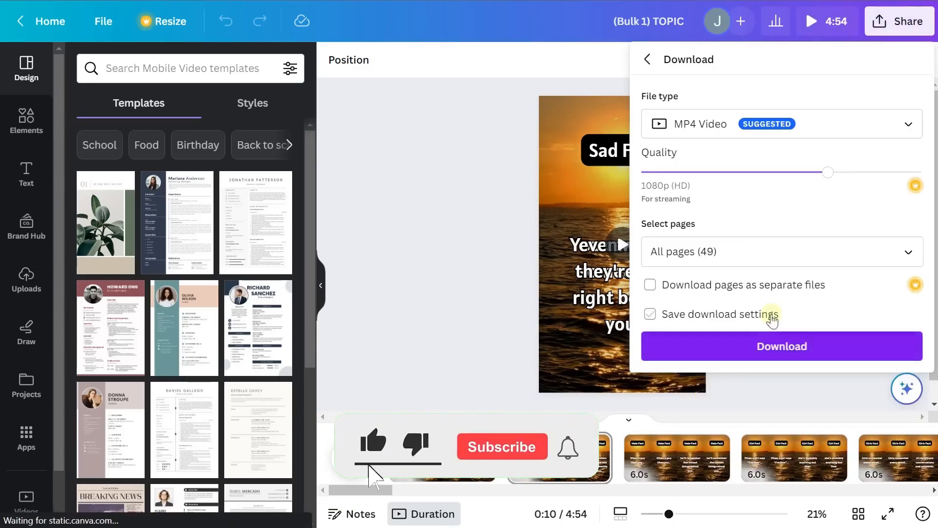
{"action": "left_click", "coordinate": [650, 285]}
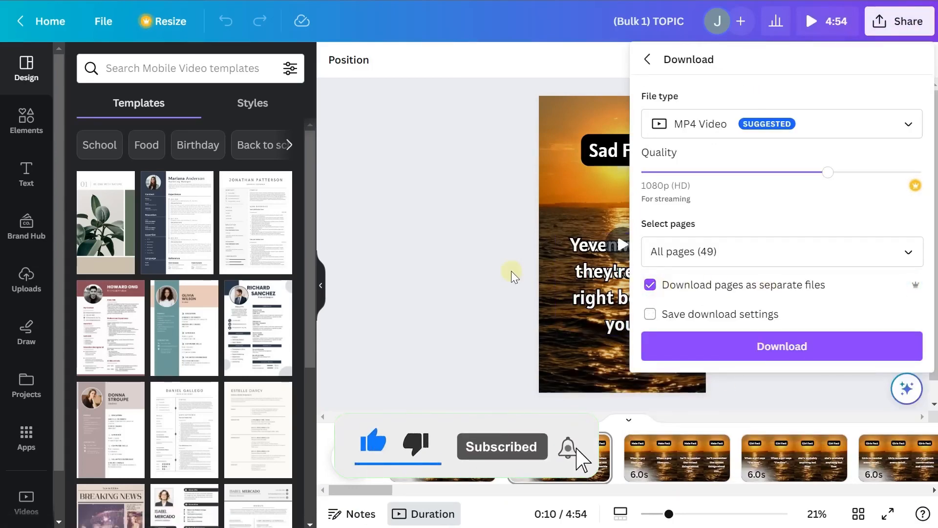